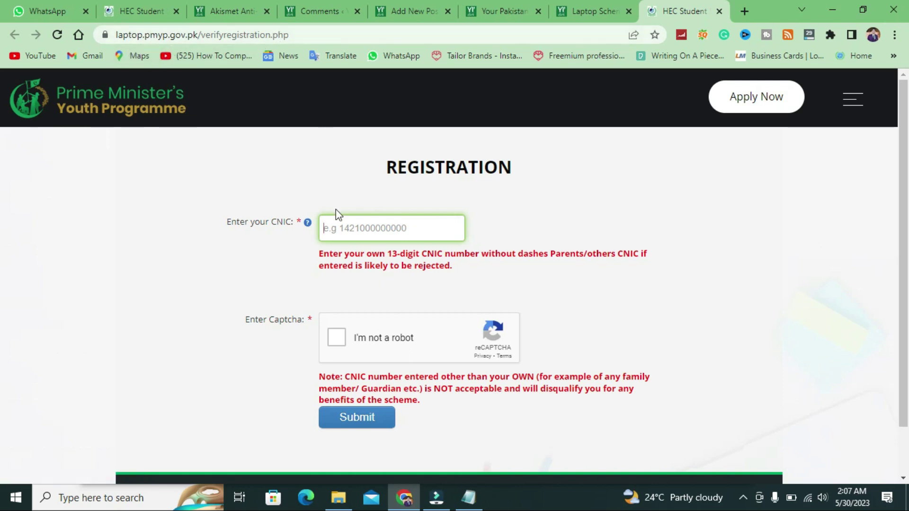
Enter the student's full 13-digit CNIC in the CNIC field
click(363, 228)
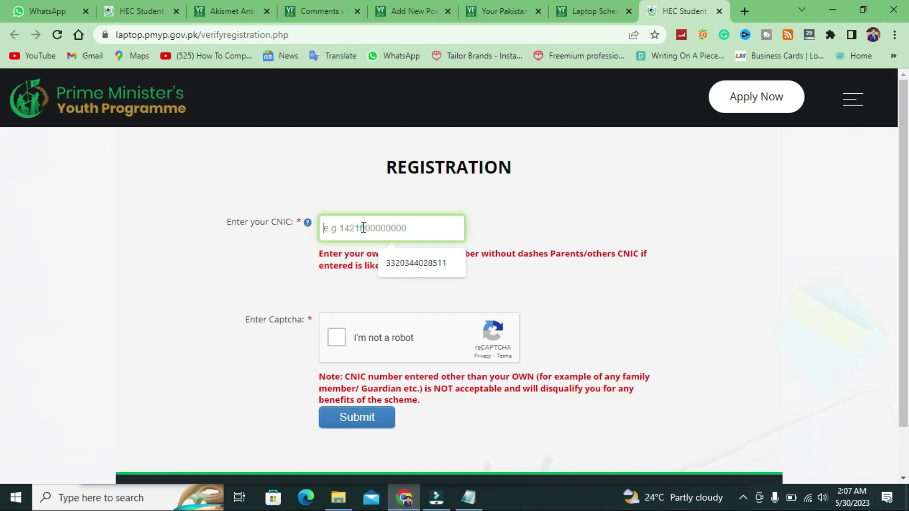
click(374, 212)
click(373, 222)
click(374, 221)
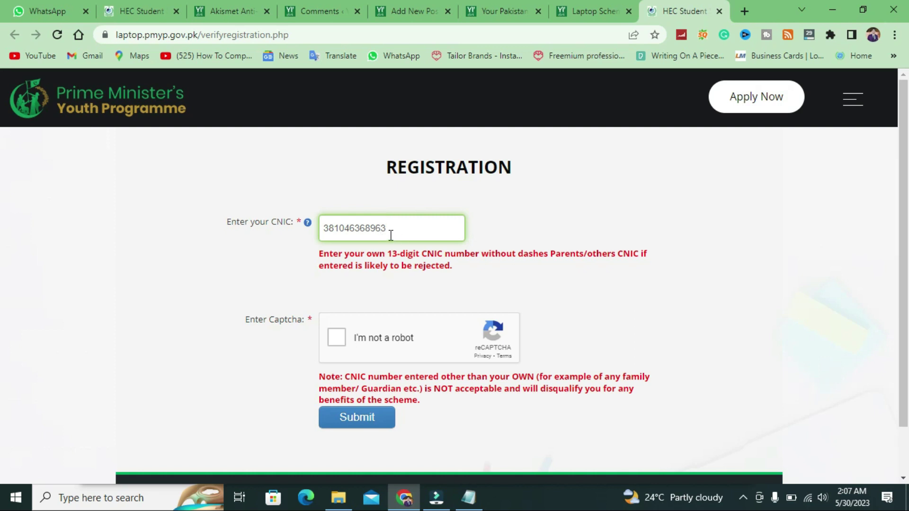
double_click(386, 234)
key(ctrl+v)
Pass the captcha by selecting the three bicycle images, then submit the CNIC
click(342, 338)
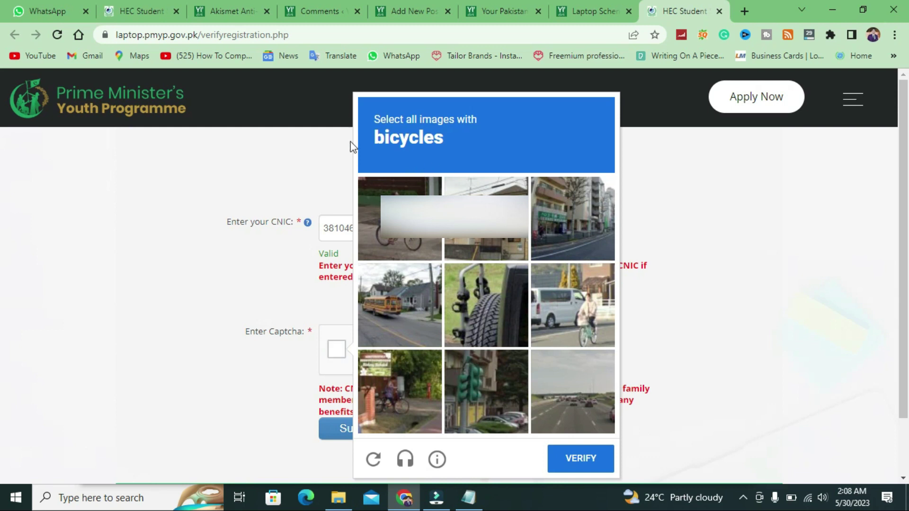
click(400, 248)
click(584, 297)
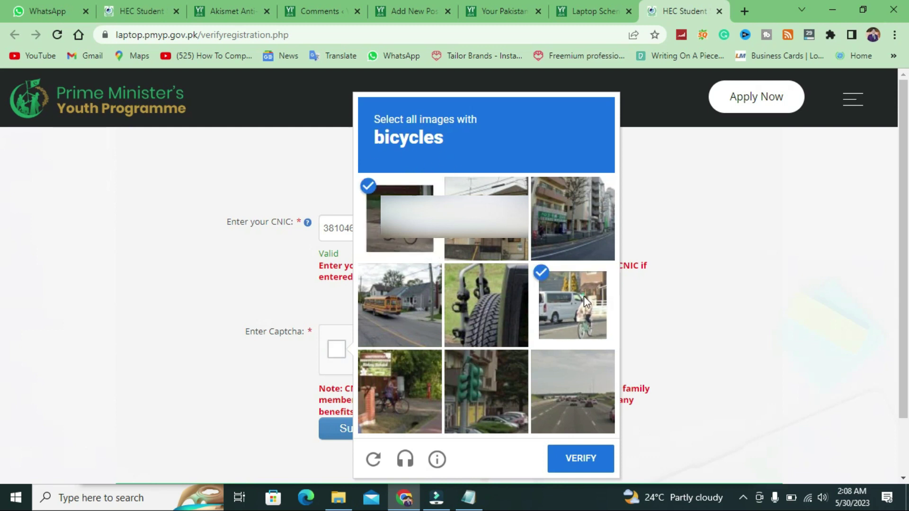
click(404, 392)
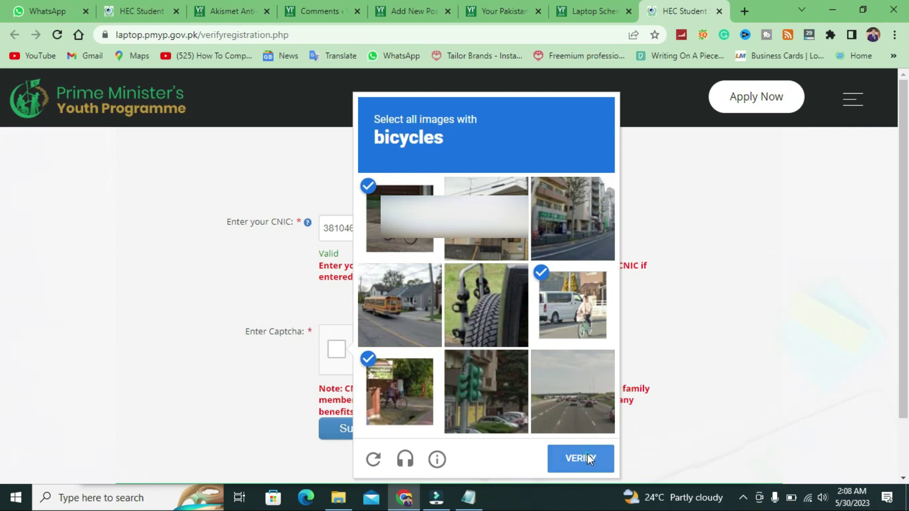
click(587, 453)
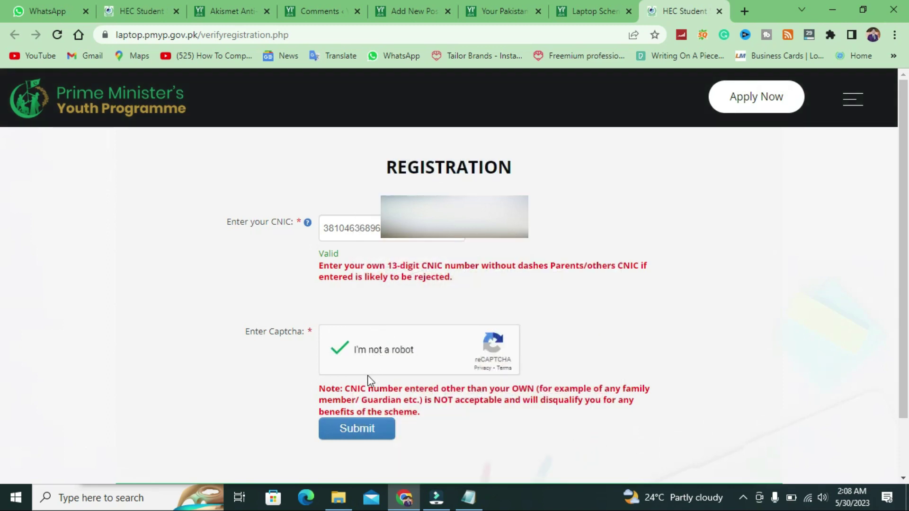
click(379, 432)
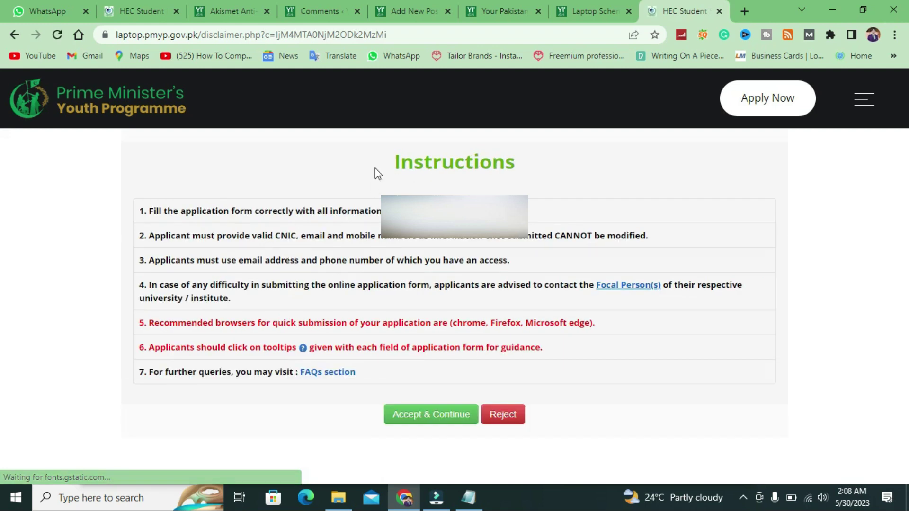
Read the application instructions and accept them to open the New Student form
drag(147, 211, 399, 323)
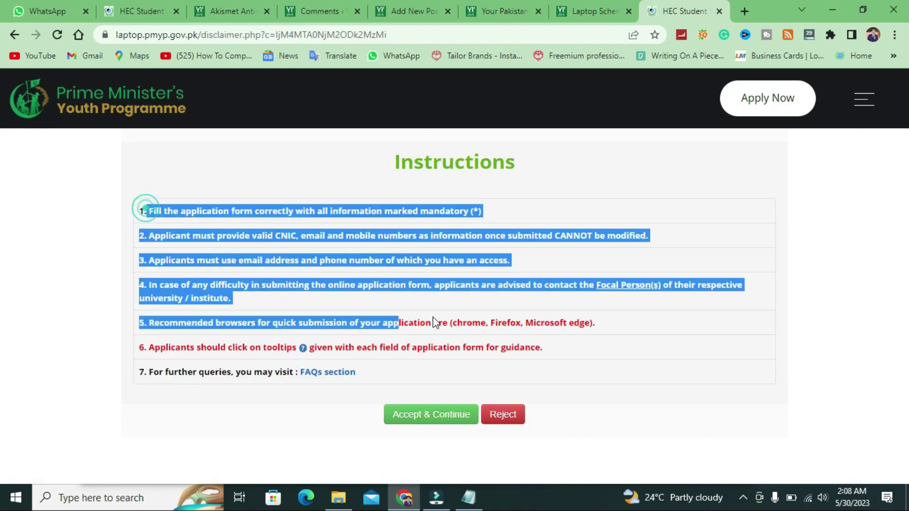
click(432, 413)
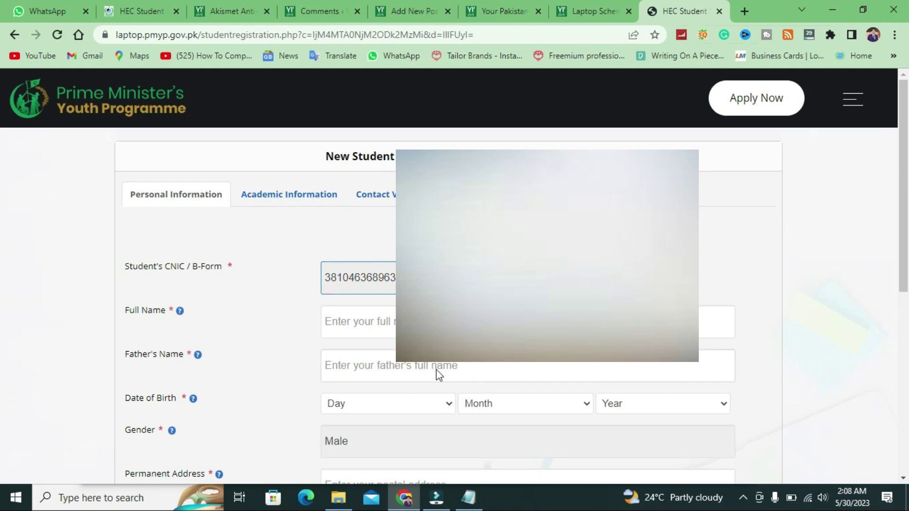
Fill the student's Full Name from the saved details
scroll(436, 373, down, 4)
scroll(510, 276, down, 1)
scroll(511, 276, up, 4)
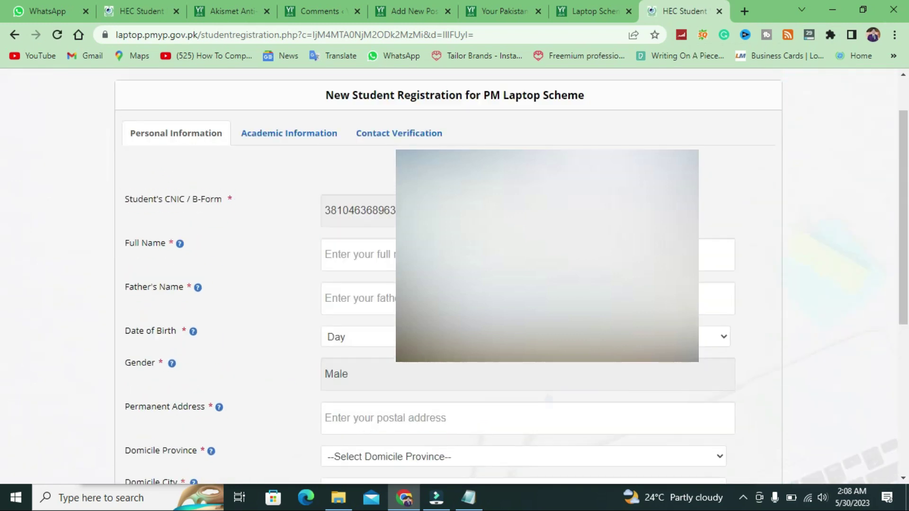
key(Down)
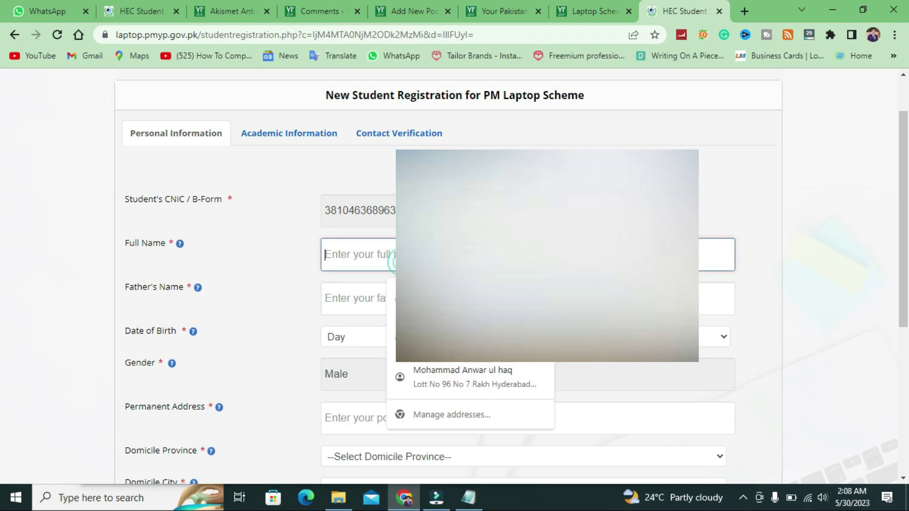
key(Down)
key(Return)
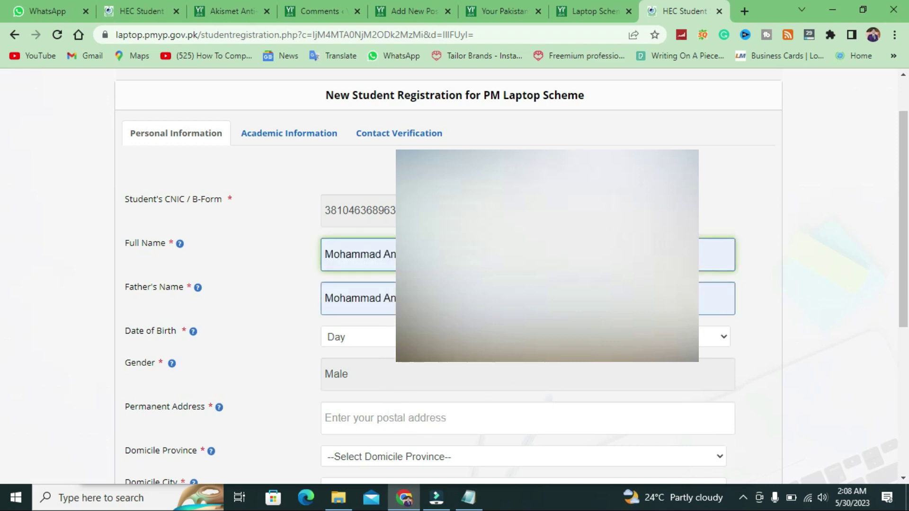
Replace the wrong Father's Name with the father's correct name
key(Tab)
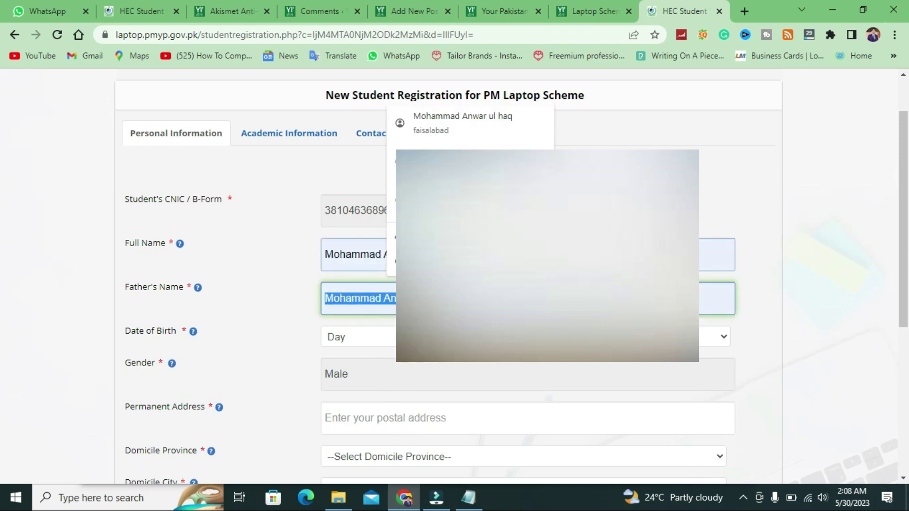
click(355, 298)
click(355, 254)
click(355, 298)
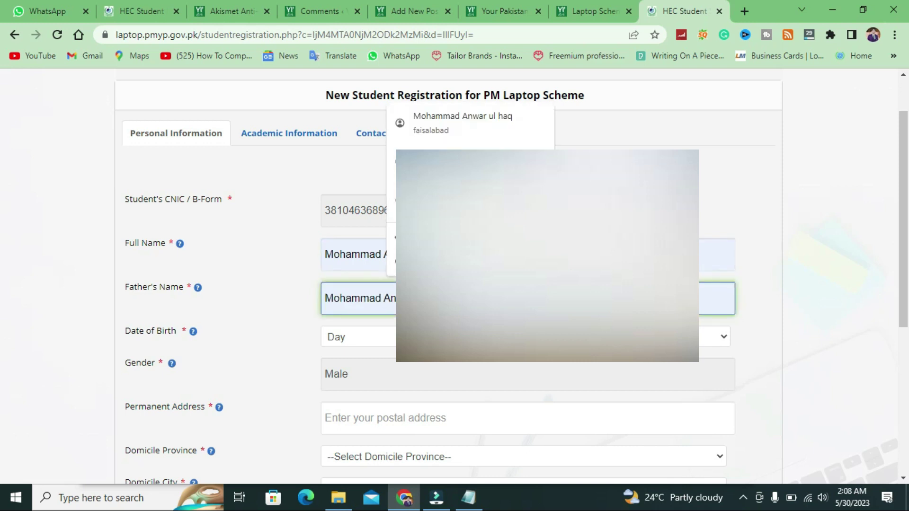
triple_click(328, 300)
triple_click(351, 313)
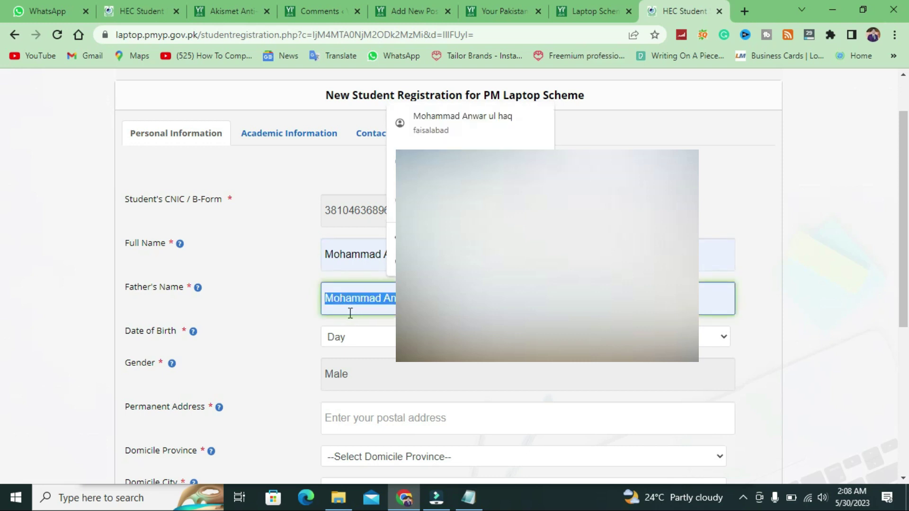
key(BackSpace)
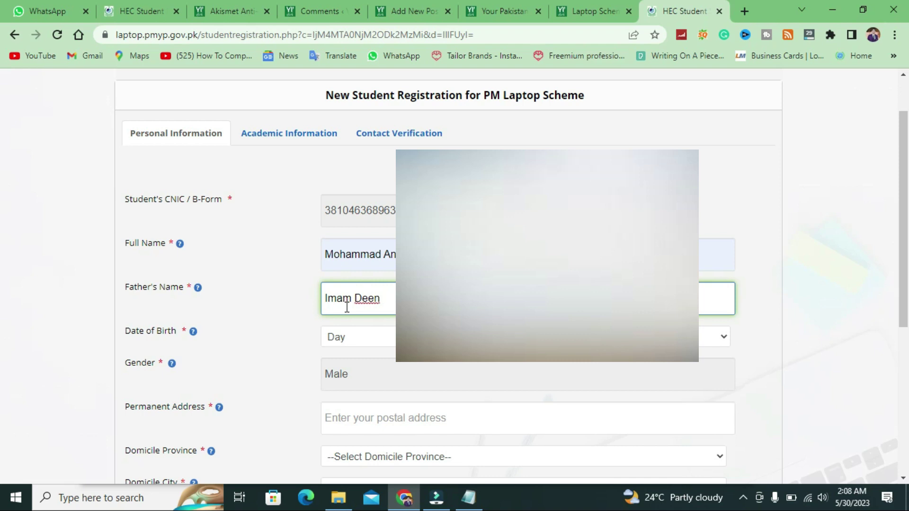
Set the date of birth to day 01 and year 2001
click(372, 347)
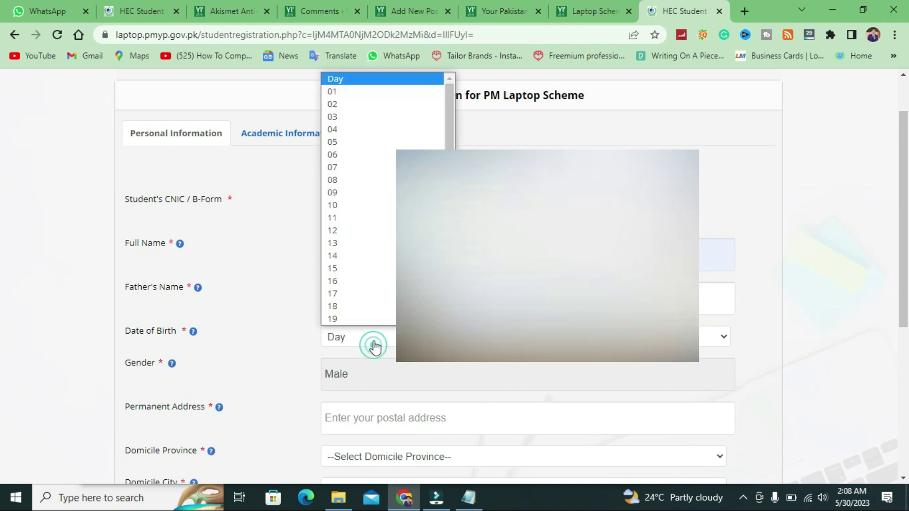
click(378, 101)
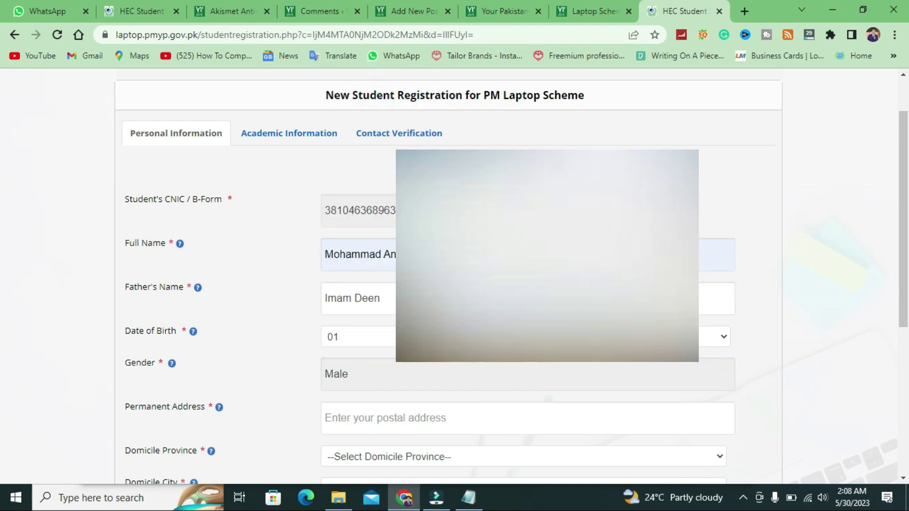
click(711, 337)
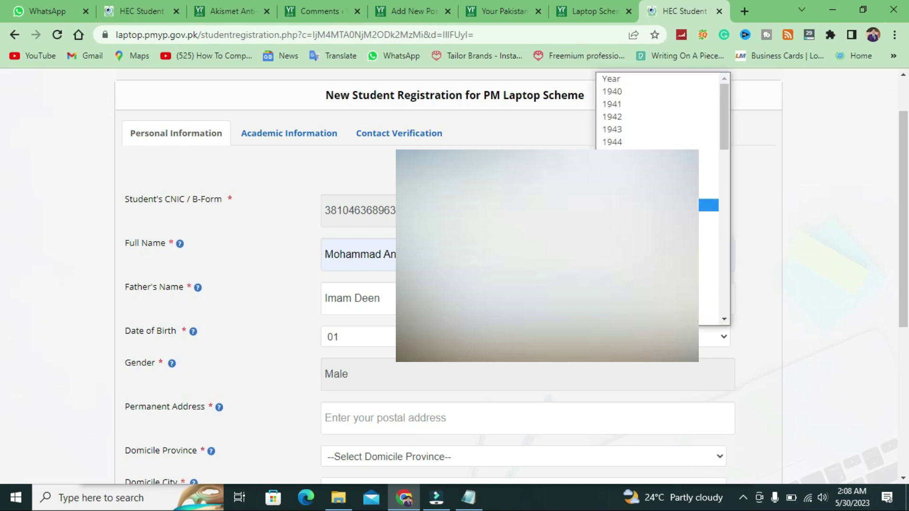
scroll(663, 198, down, 8)
scroll(639, 142, up, 8)
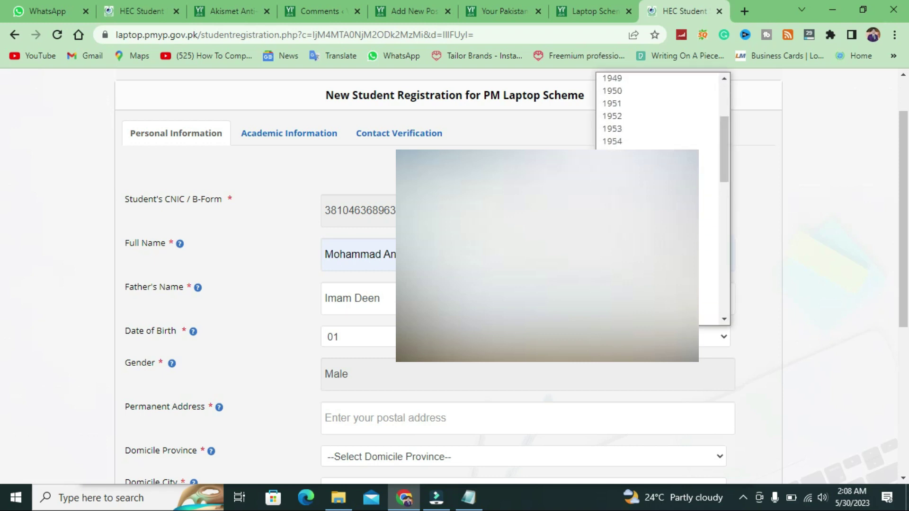
scroll(656, 119, down, 10)
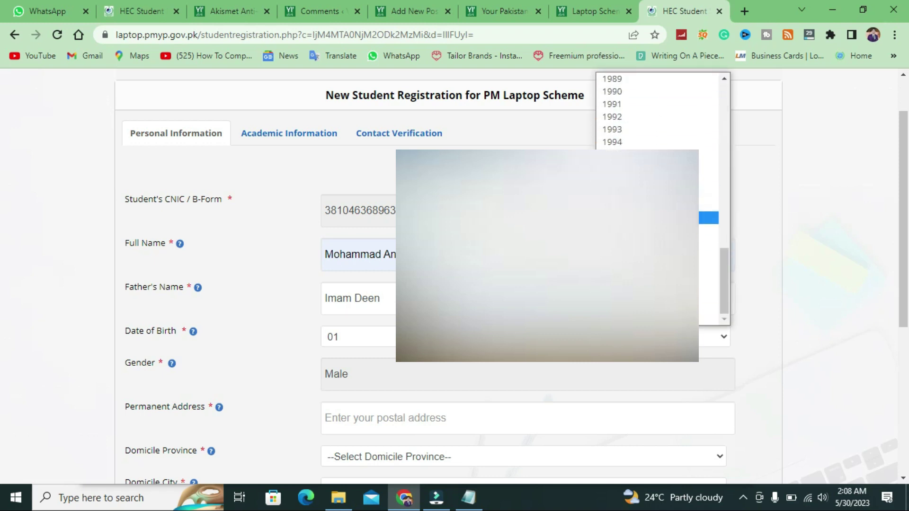
click(659, 223)
scroll(658, 223, down, 1)
scroll(371, 197, down, 3)
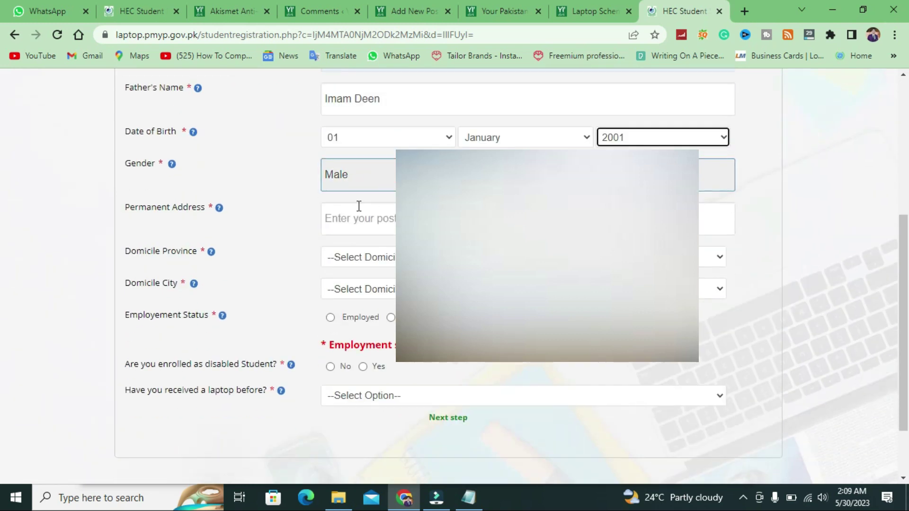
Fill the Permanent Address from the saved details
click(377, 214)
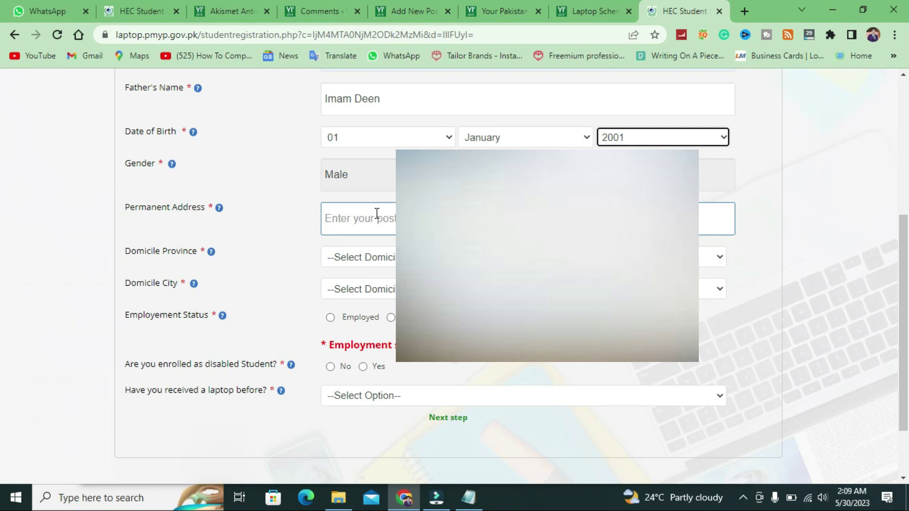
click(377, 214)
key(Down)
key(Return)
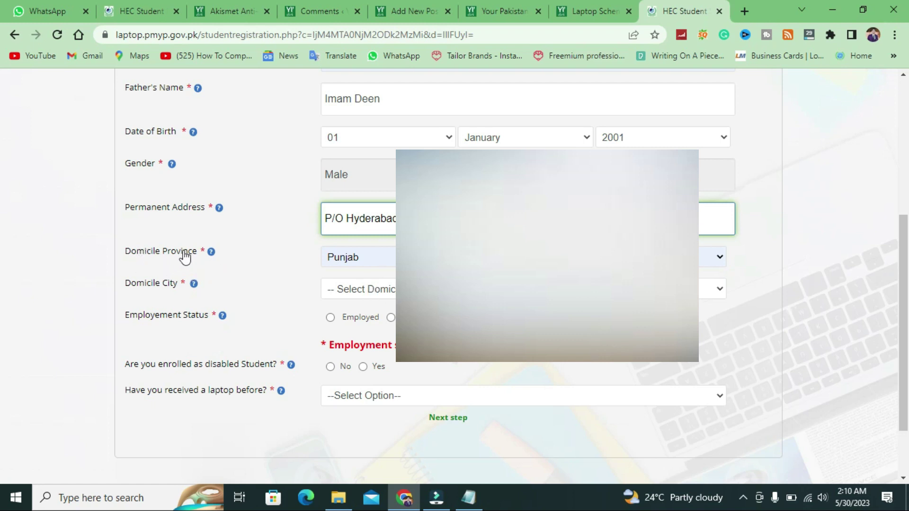
Set the domicile to province Punjab and city Bhakkar
click(381, 258)
click(381, 258)
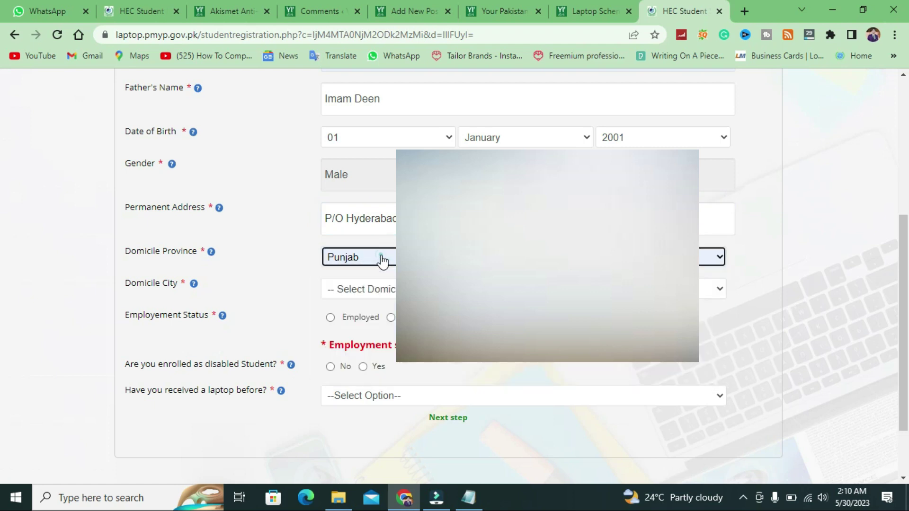
click(382, 290)
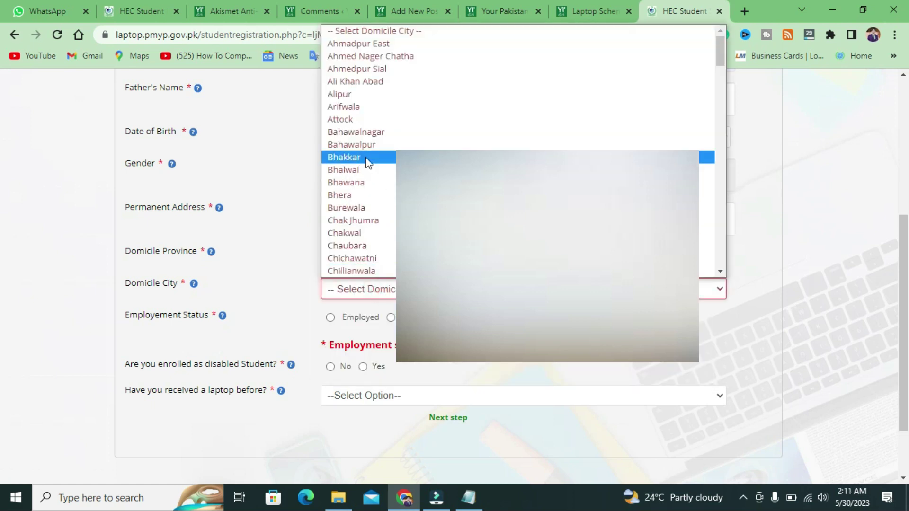
click(365, 157)
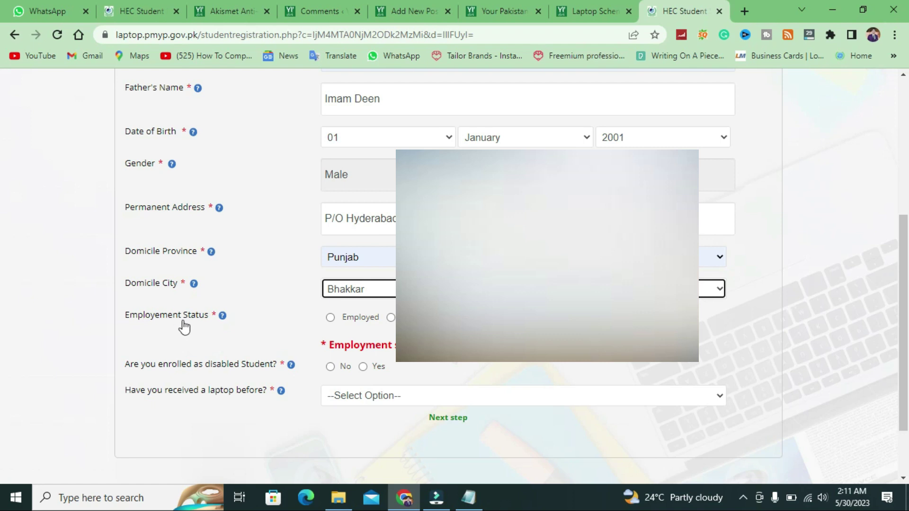
Answer the employment status, No for disabled, and No for received a laptop before
click(391, 318)
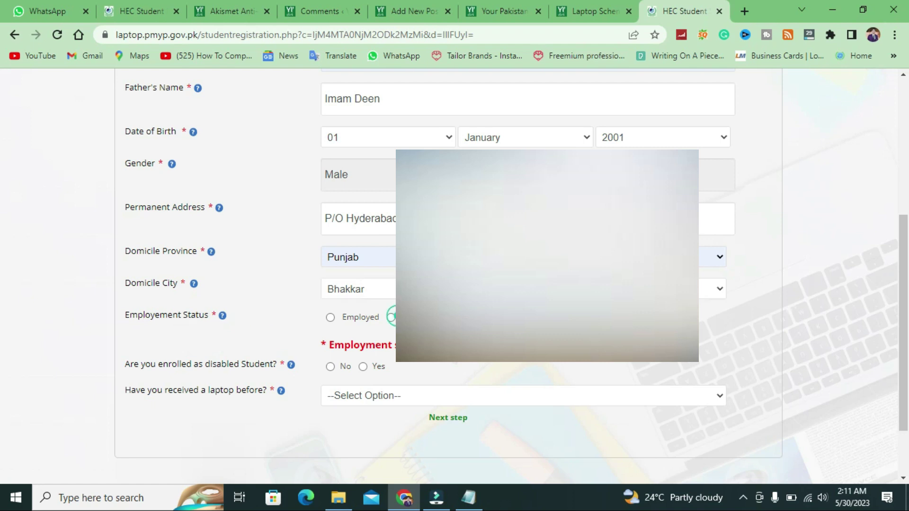
scroll(361, 315, down, 1)
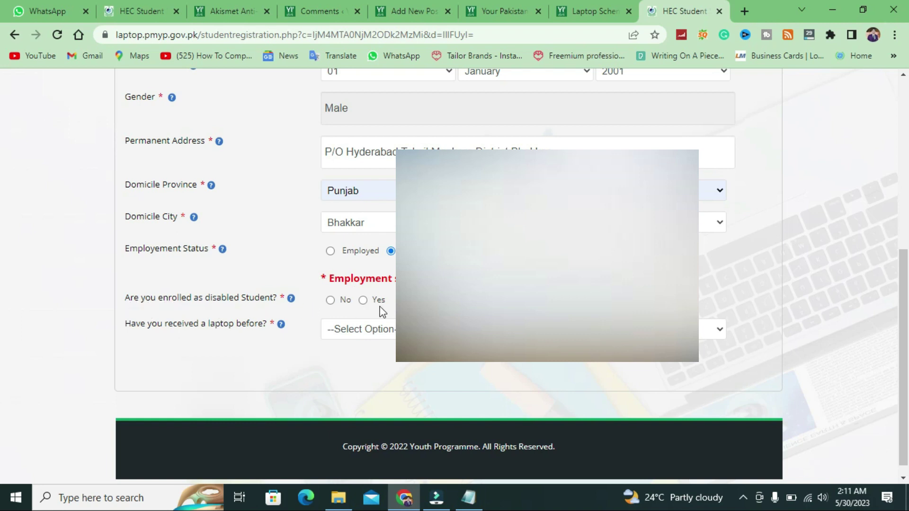
click(333, 301)
click(387, 330)
click(374, 360)
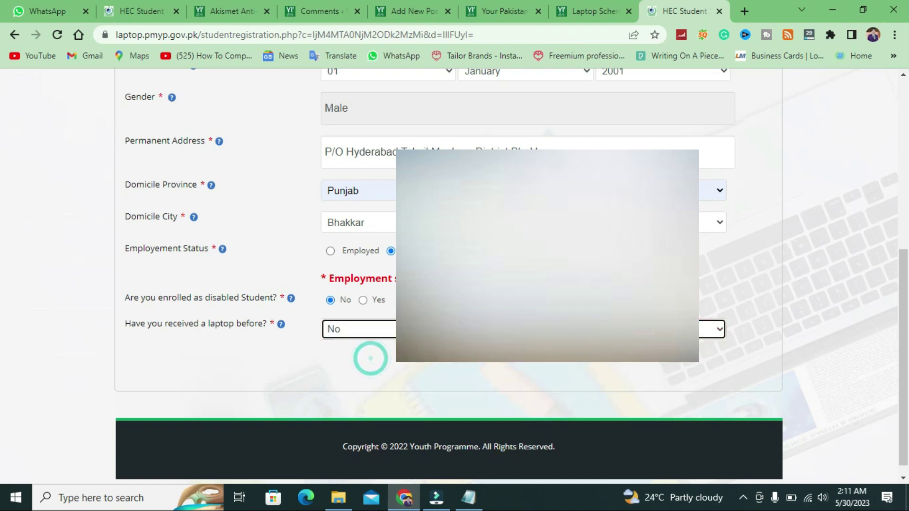
scroll(454, 265, down, 6)
scroll(455, 275, up, 7)
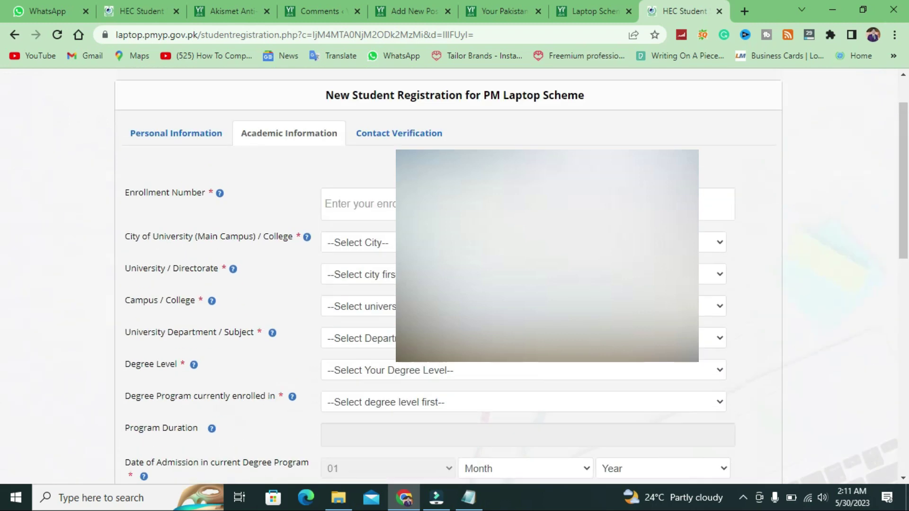
Fill in the saved enrollment number and choose Faisalabad as the university city
click(355, 264)
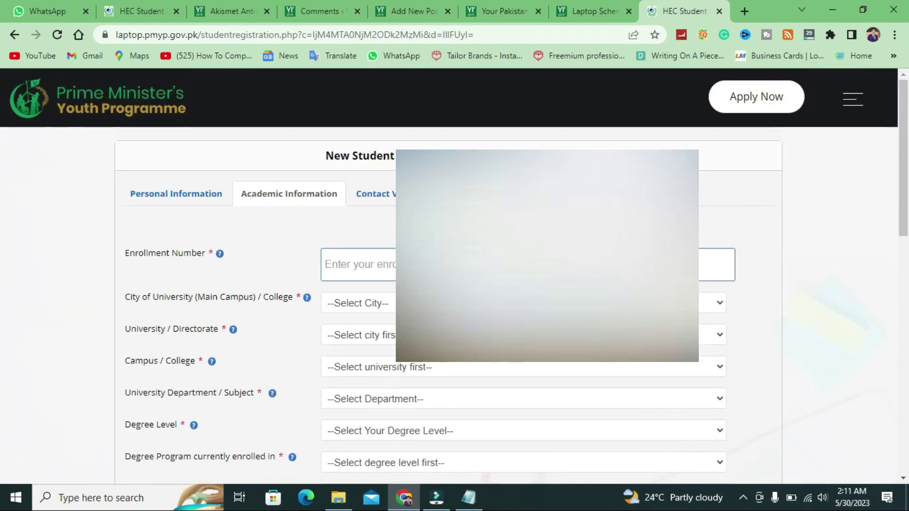
key(Down)
key(Return)
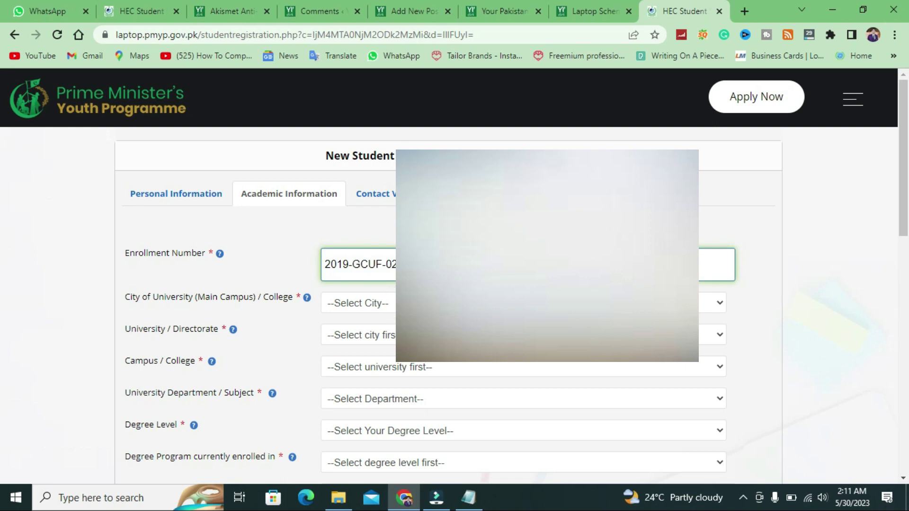
click(521, 303)
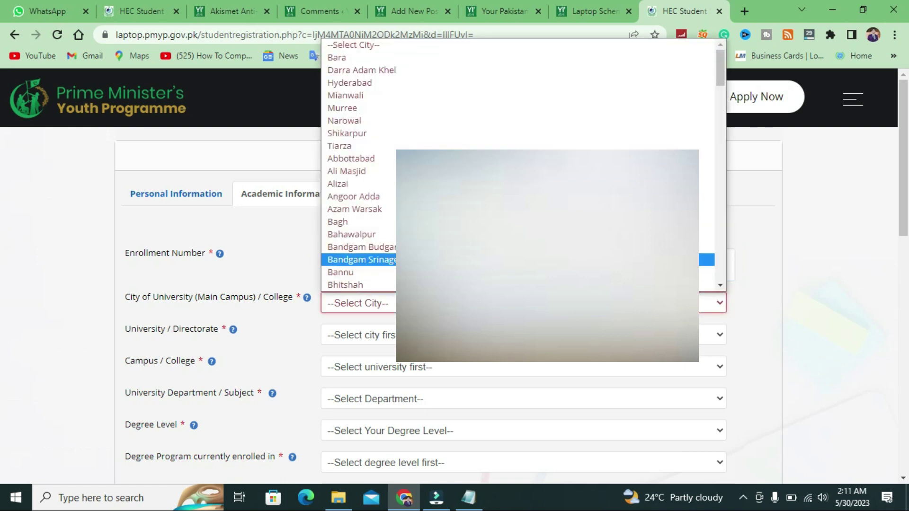
key(f)
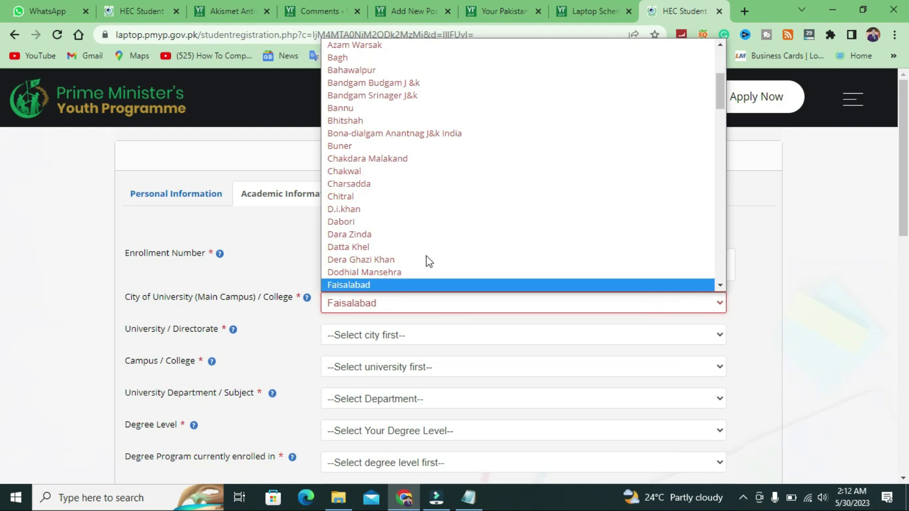
click(409, 284)
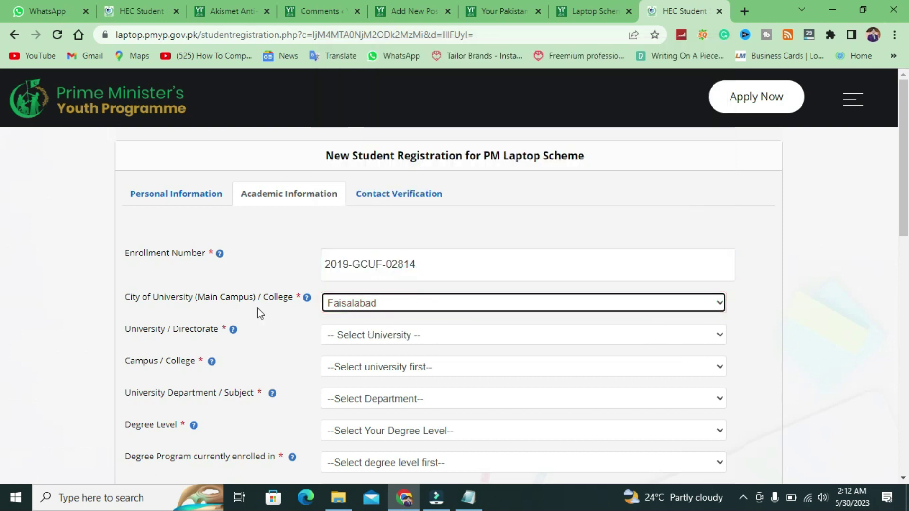
Select Government College University Faisalabad, Main campus
click(342, 338)
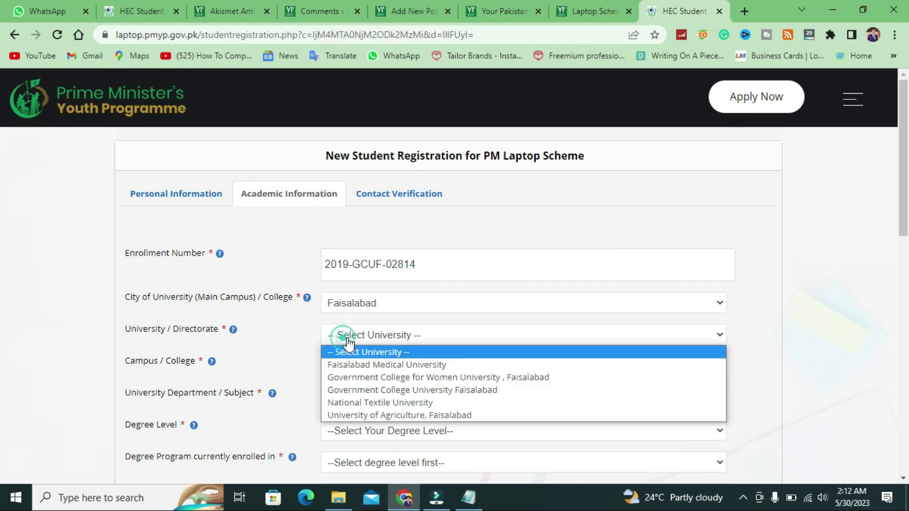
click(387, 390)
click(387, 367)
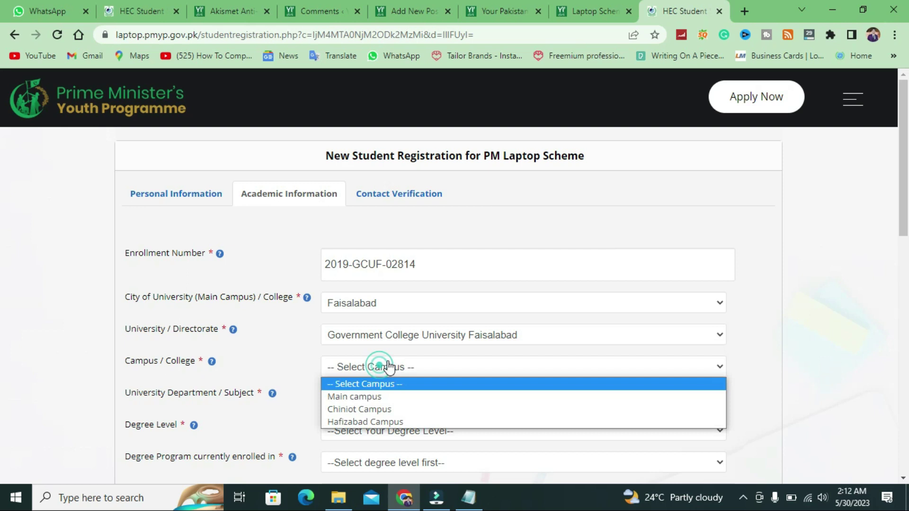
click(380, 396)
scroll(398, 360, down, 4)
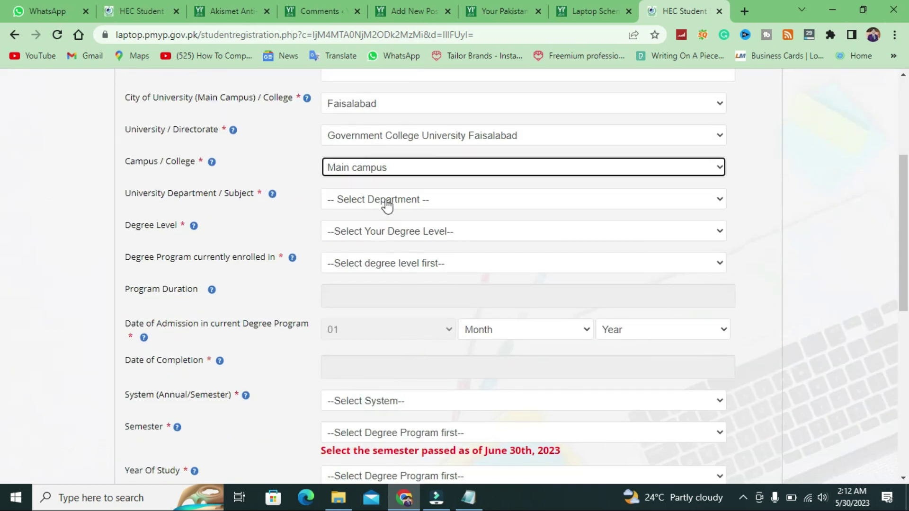
Choose Pakistan Studies department, Bachelor/ Masters (16 years) level, and BS (Hons) program
click(368, 201)
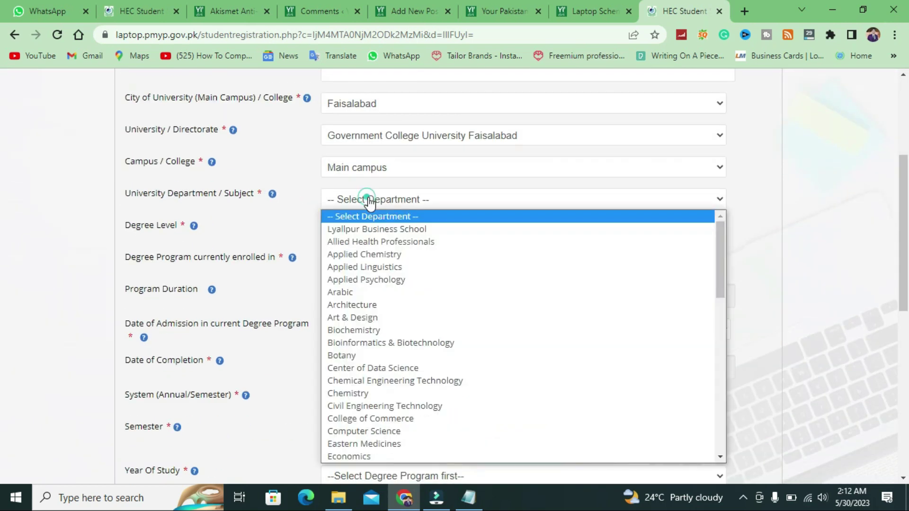
key(p)
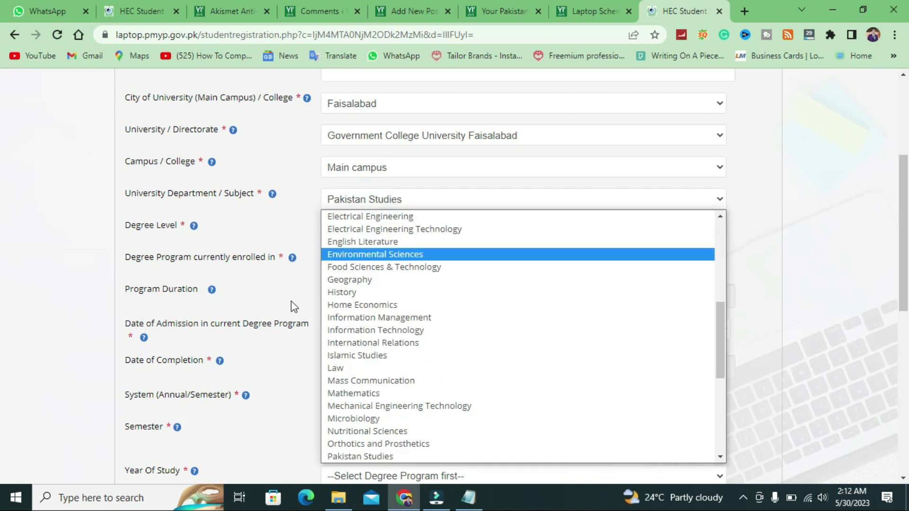
click(367, 458)
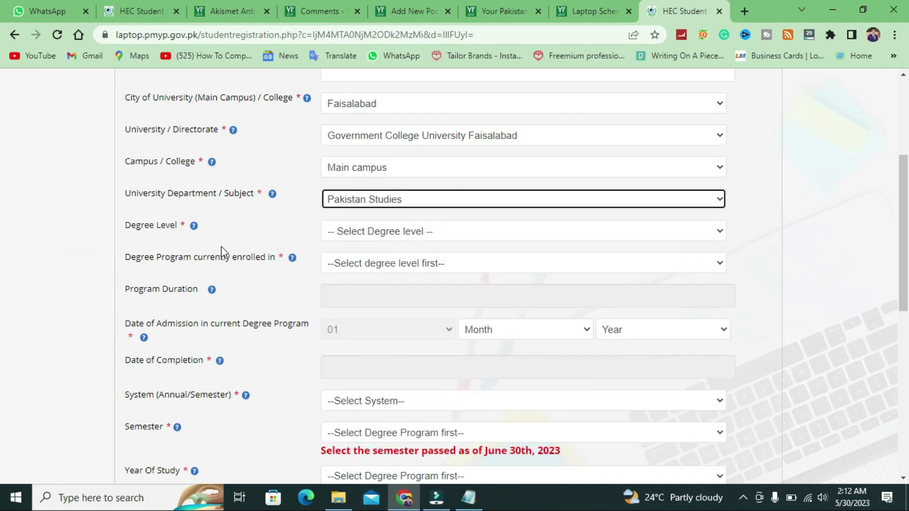
click(390, 226)
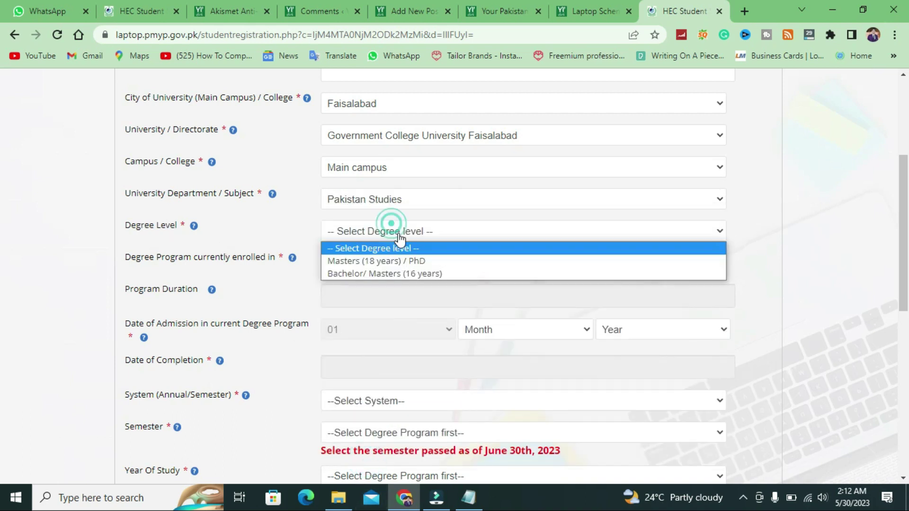
click(426, 269)
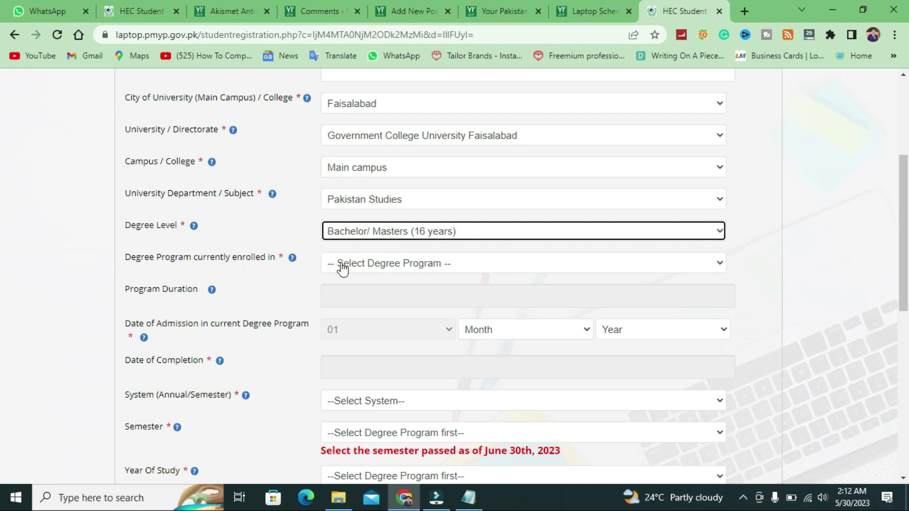
click(374, 264)
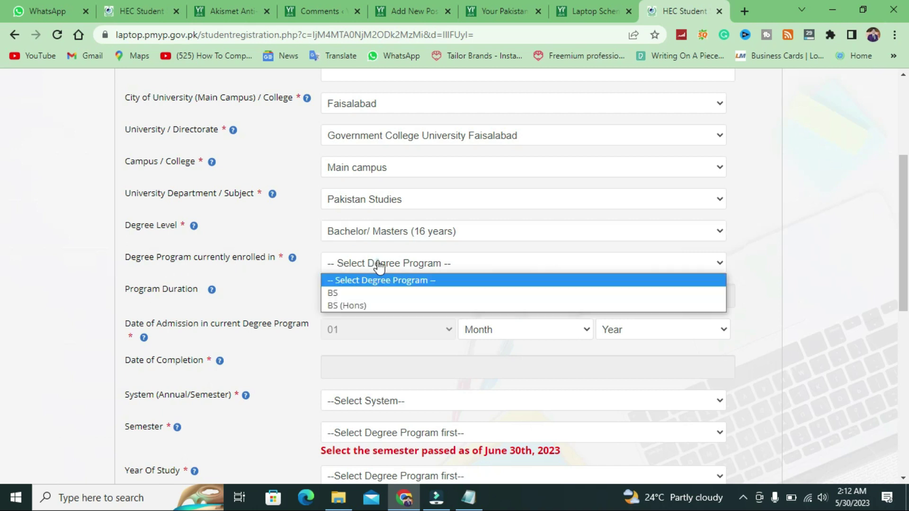
click(356, 307)
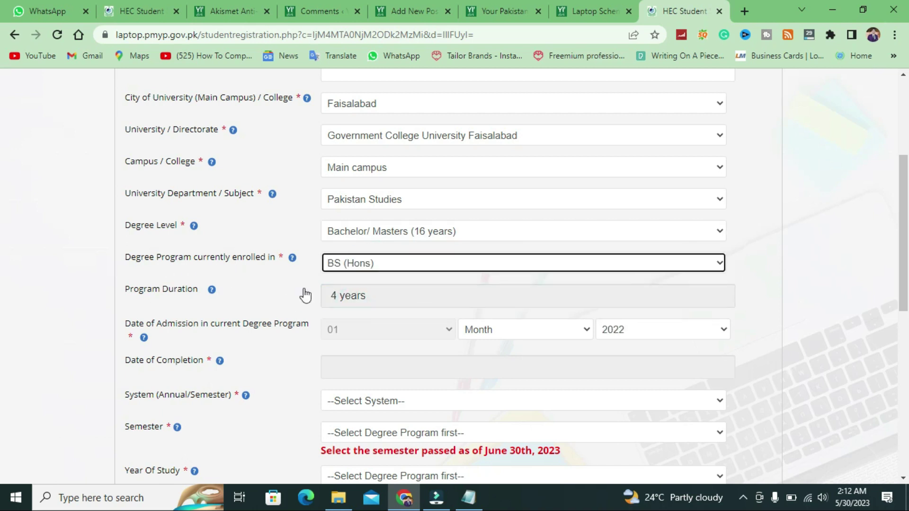
scroll(355, 298, down, 1)
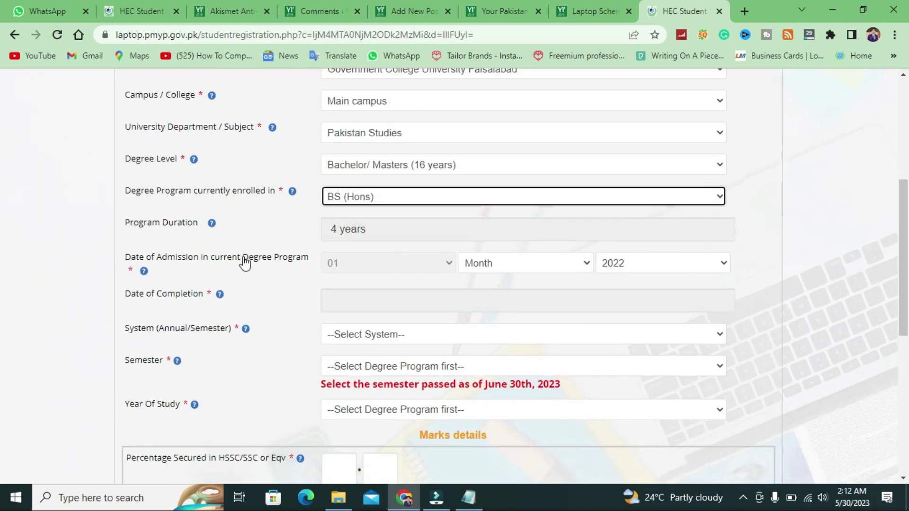
Set the admission date to September 2019
click(505, 266)
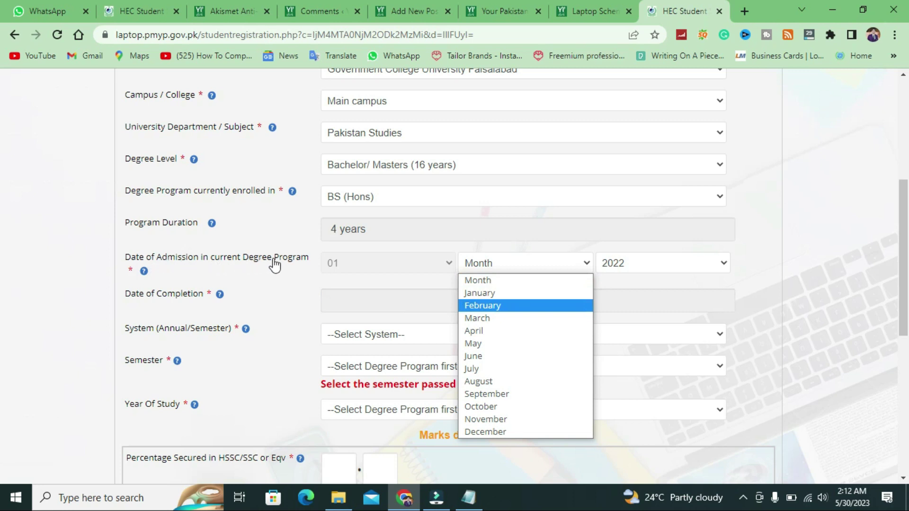
click(494, 407)
click(545, 265)
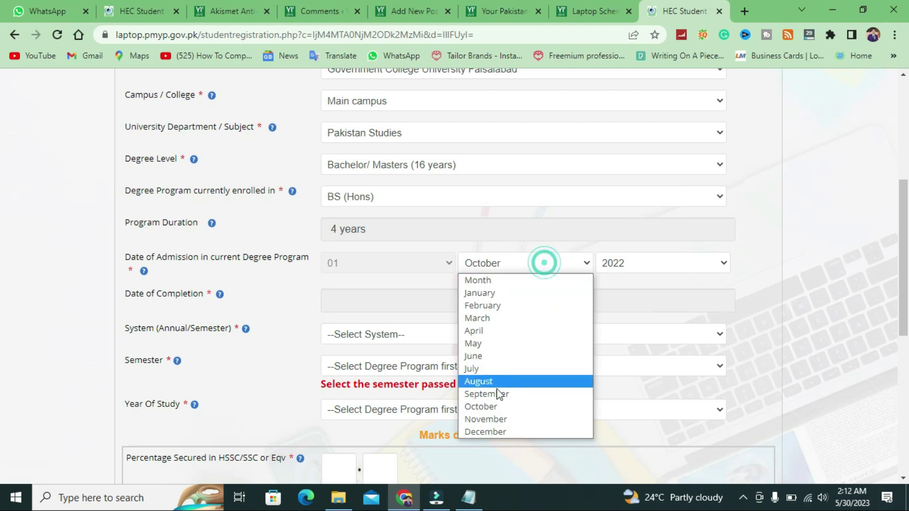
click(498, 394)
click(618, 261)
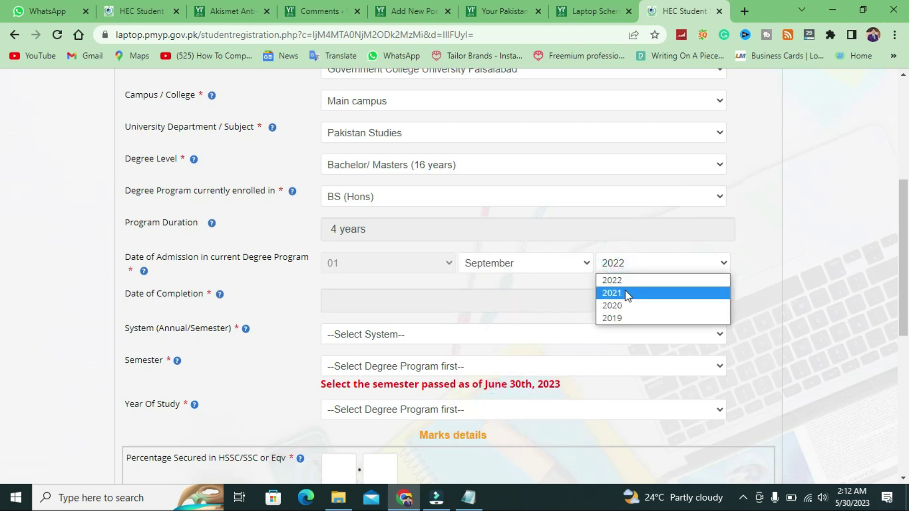
click(620, 318)
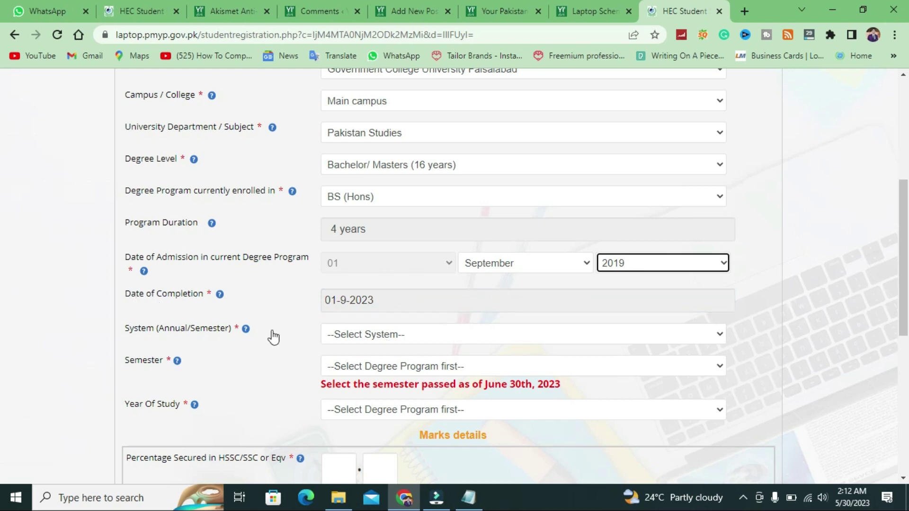
Choose Semester System and Semester 7 as the current semester
click(369, 338)
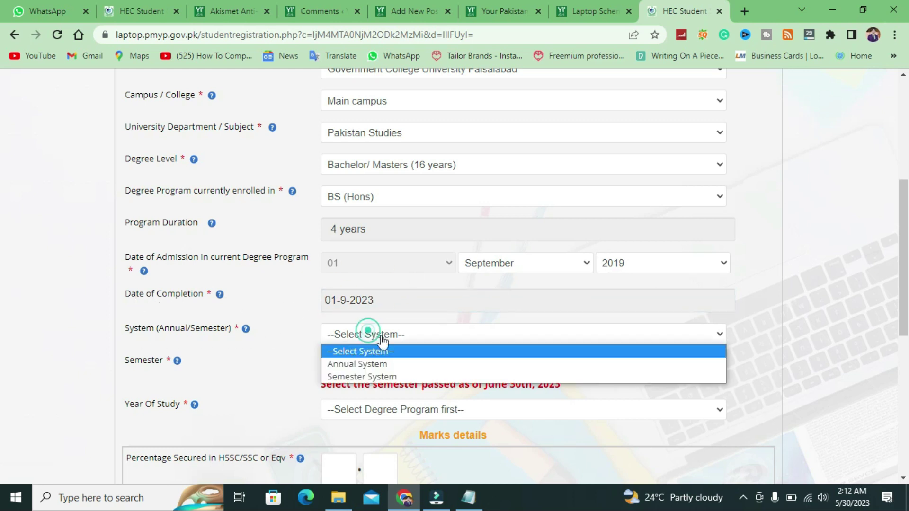
click(374, 376)
scroll(285, 308, down, 1)
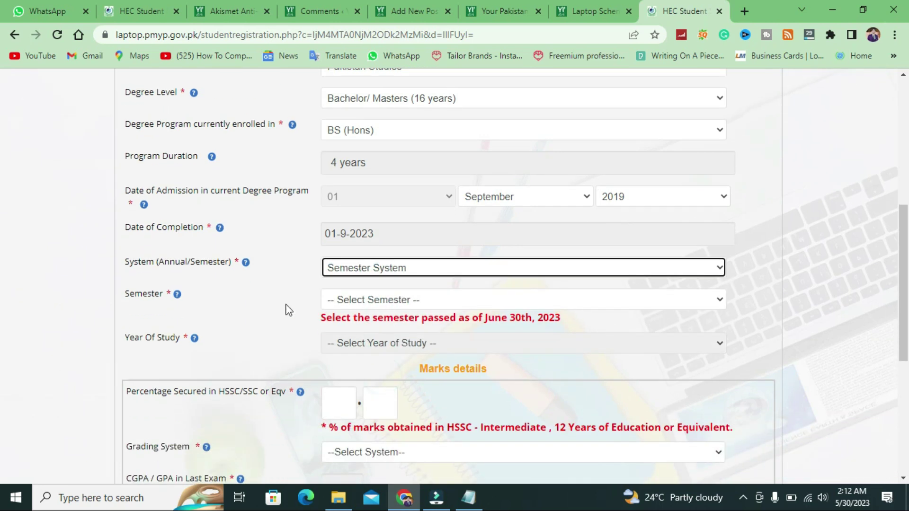
click(367, 301)
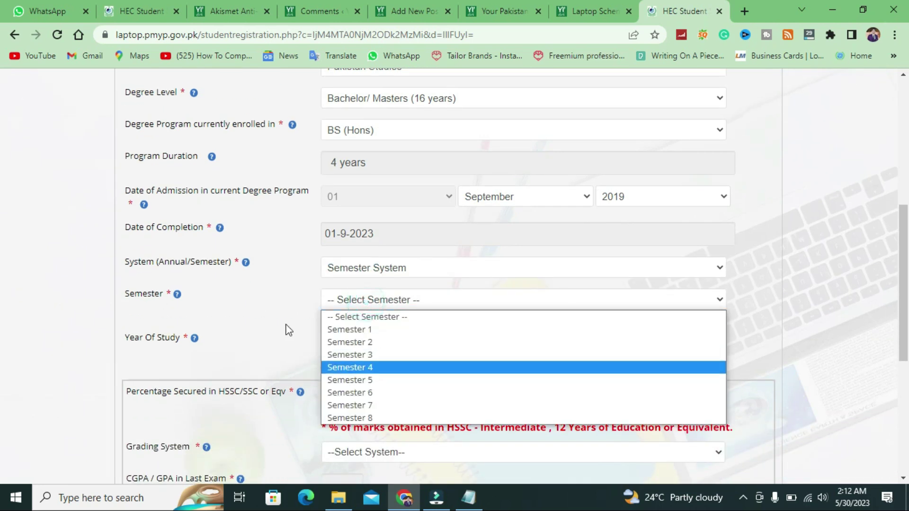
click(226, 290)
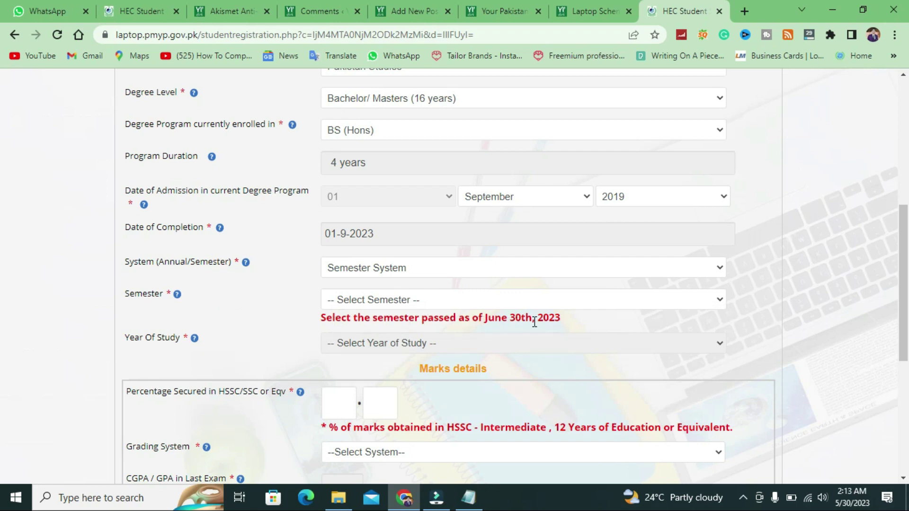
click(576, 308)
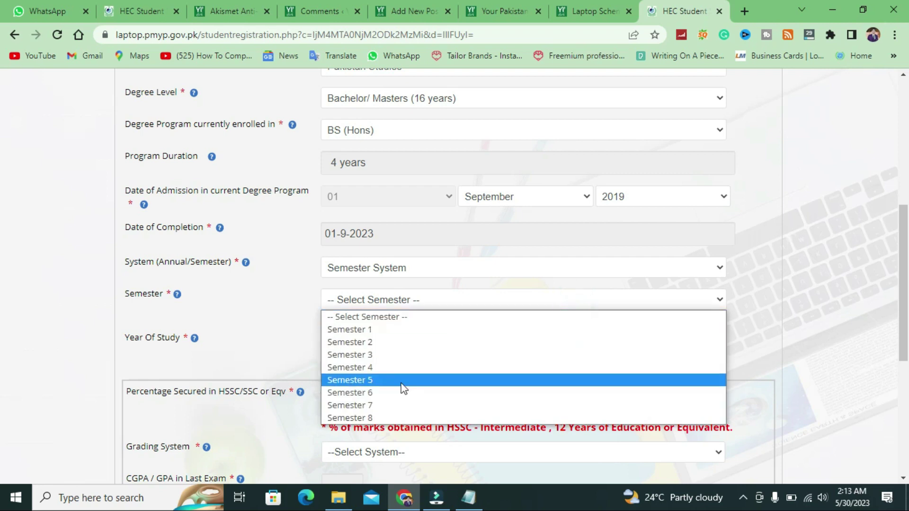
click(377, 402)
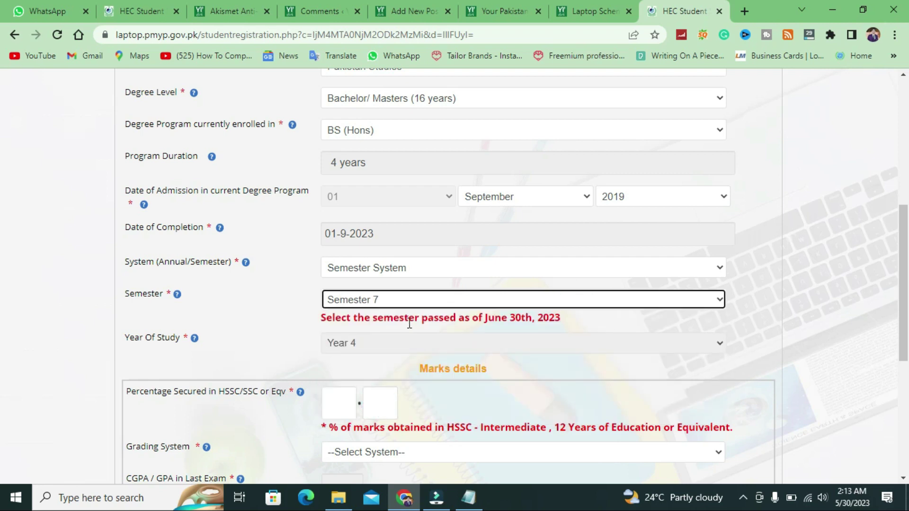
scroll(409, 320, down, 1)
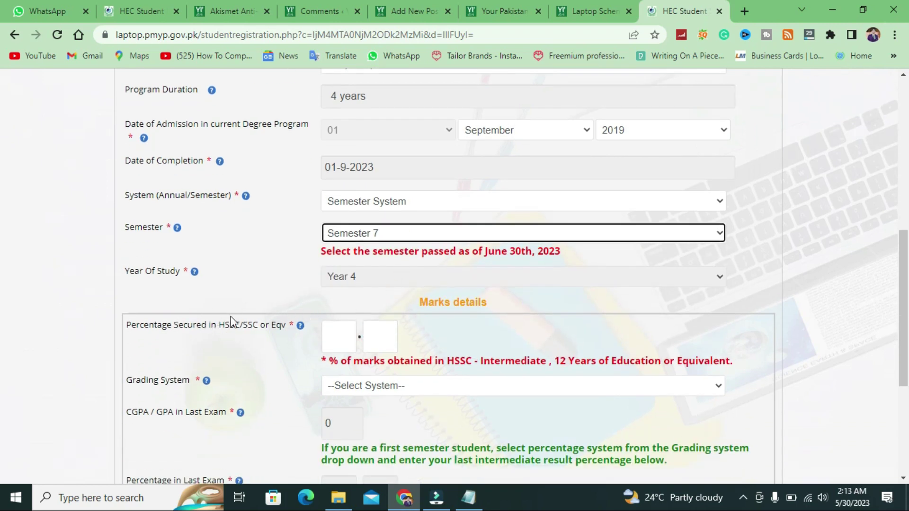
Fill in the HSSC percentage as 54.62 from saved suggestions
click(346, 333)
click(341, 336)
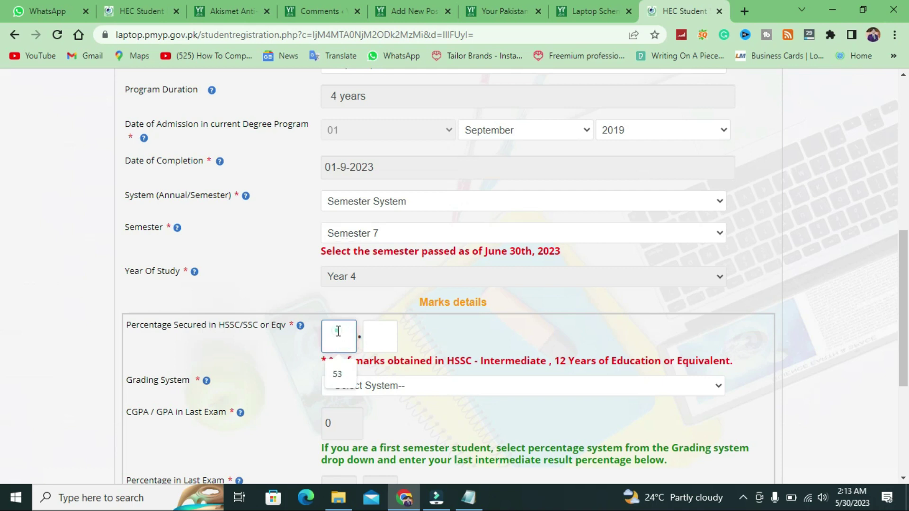
click(340, 371)
click(371, 334)
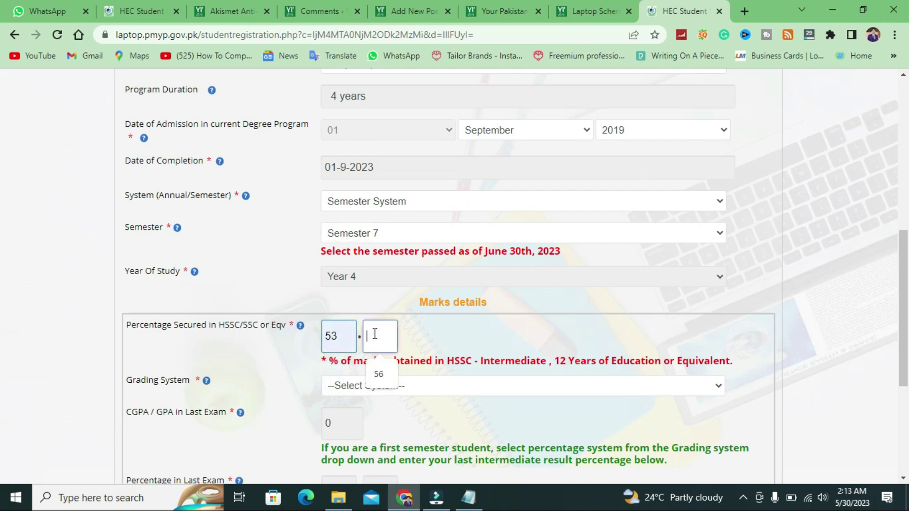
click(417, 326)
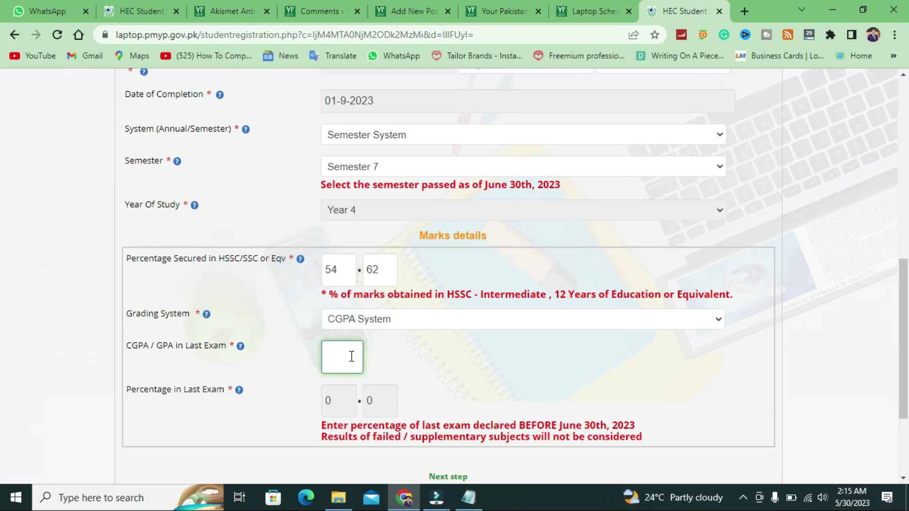
Enter 3.60 as the CGPA / GPA in the last exam
text(3)
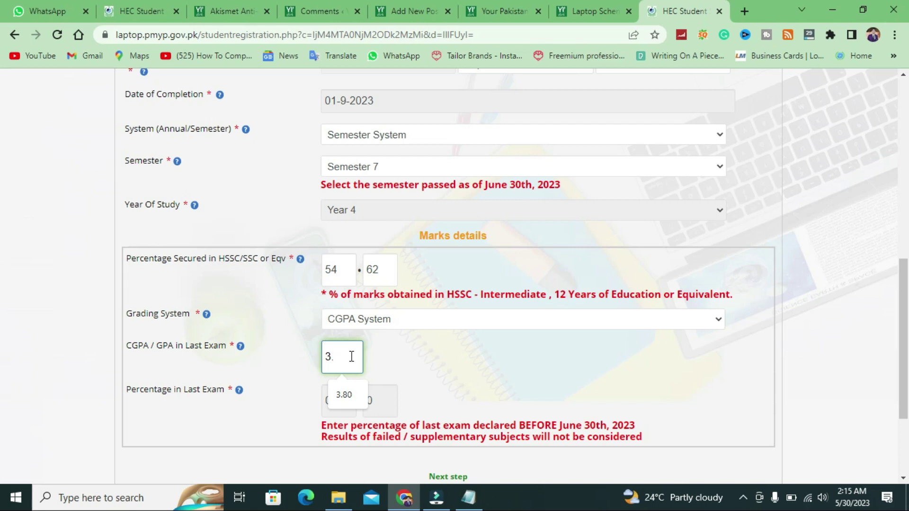
text(.60)
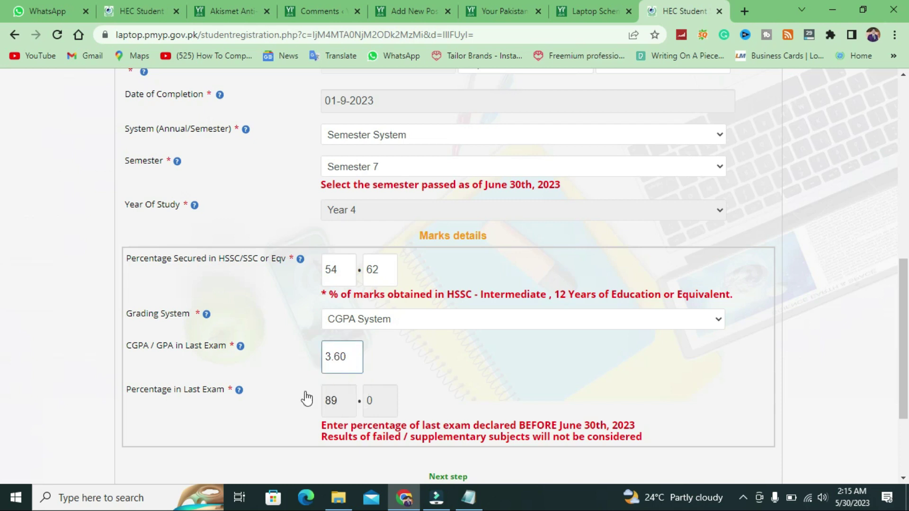
click(307, 399)
scroll(312, 396, down, 1)
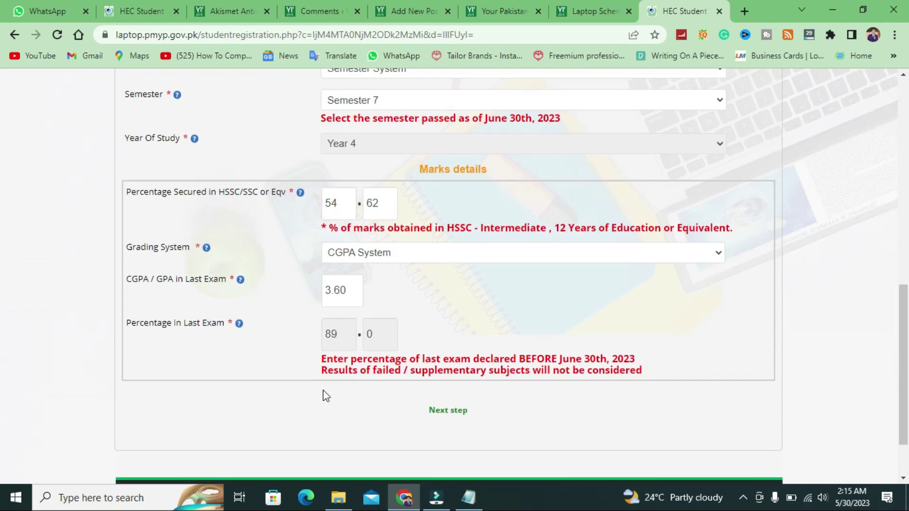
Go to Contact Verification and fill the phone number and e-mail from saved details
click(450, 412)
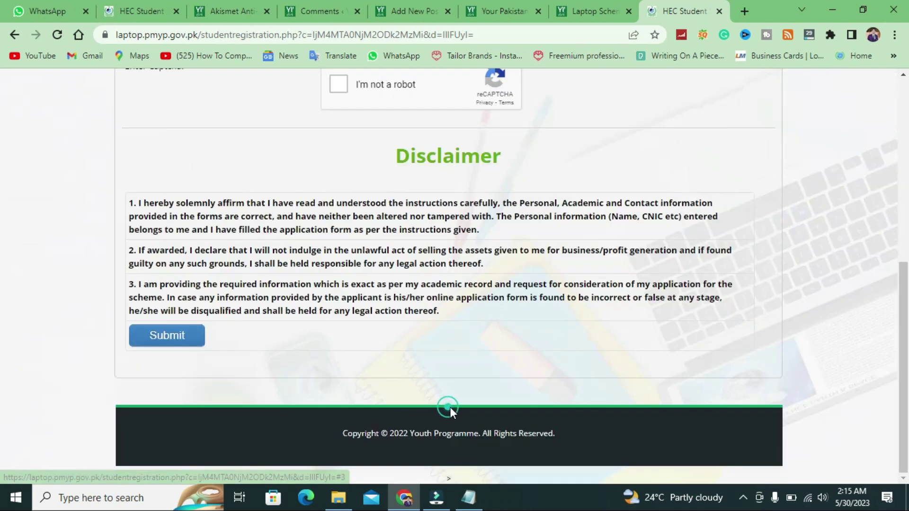
scroll(284, 322, up, 4)
scroll(332, 285, up, 3)
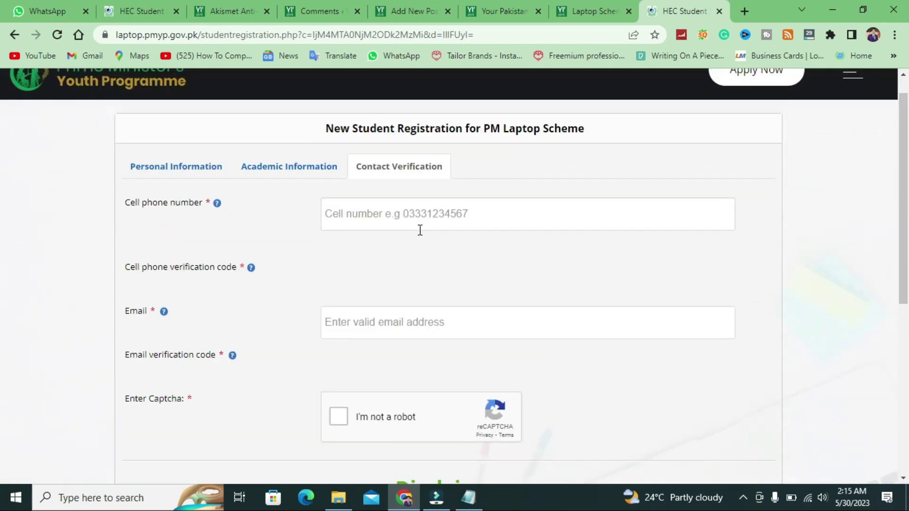
click(414, 213)
click(431, 252)
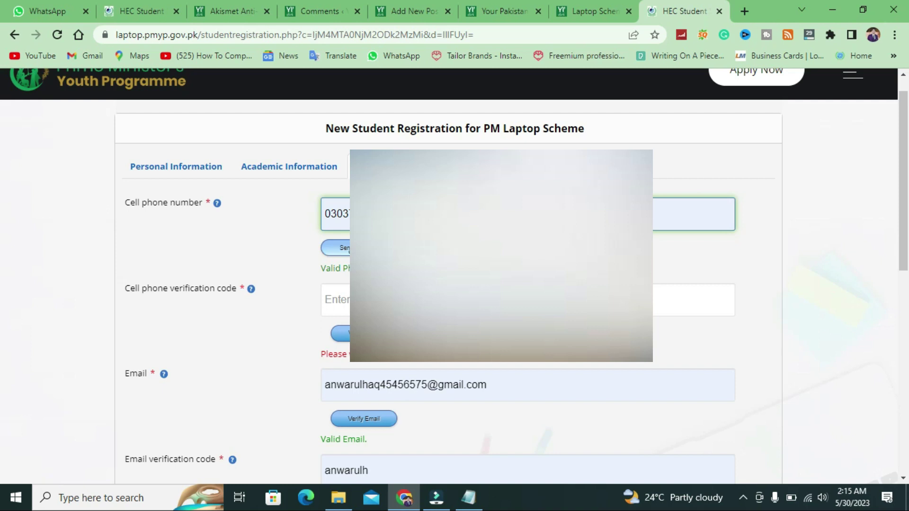
Send the SMS code to the phone and enter the received verification code
click(339, 248)
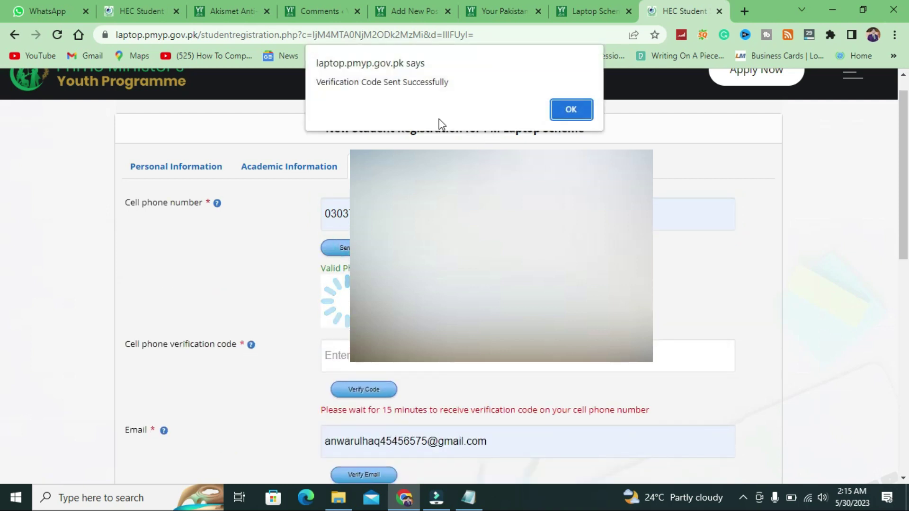
click(571, 110)
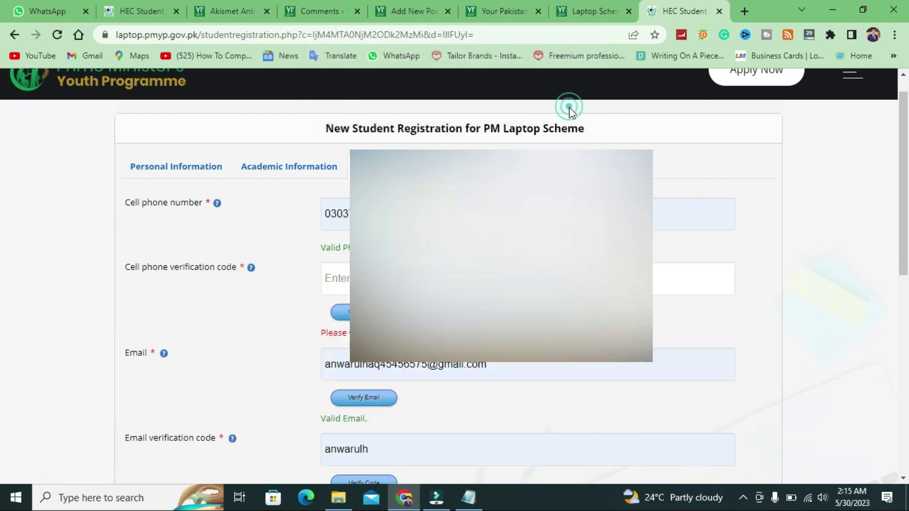
click(427, 279)
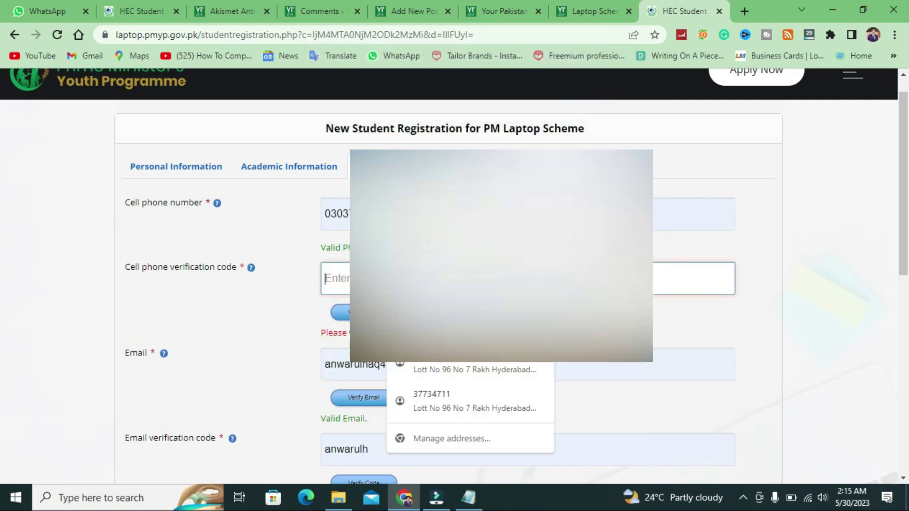
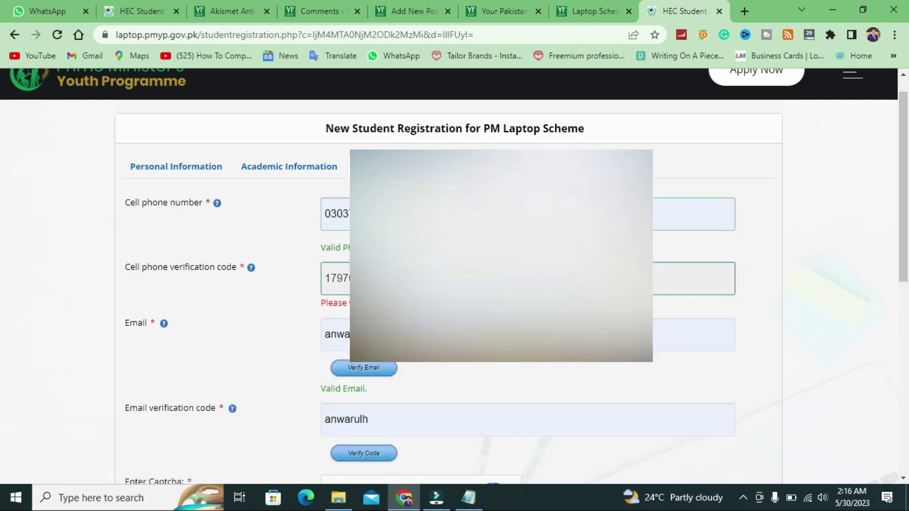
click(319, 246)
scroll(322, 256, down, 1)
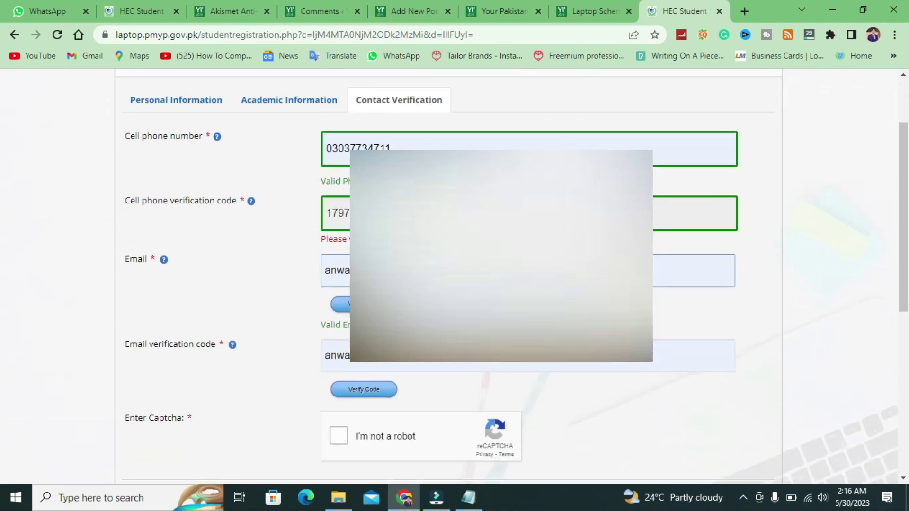
Request the e-mail verification code and open Gmail in a new tab
click(363, 303)
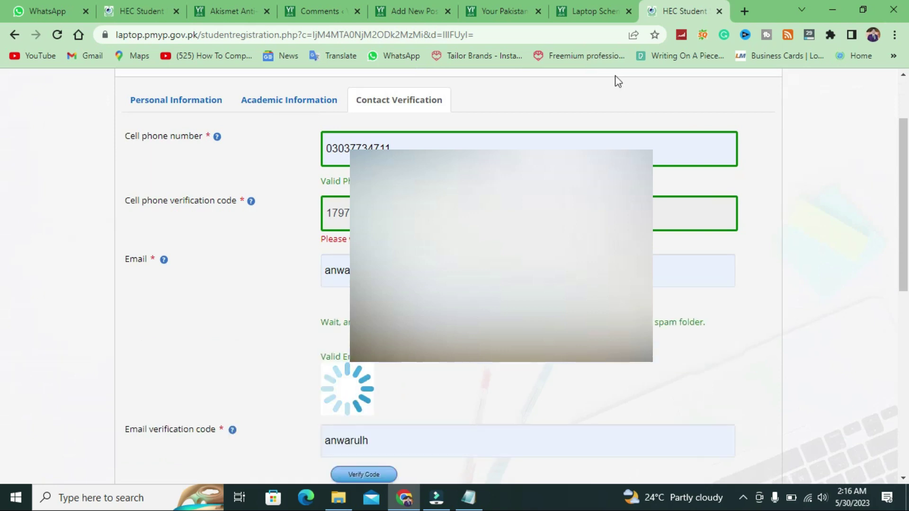
click(740, 11)
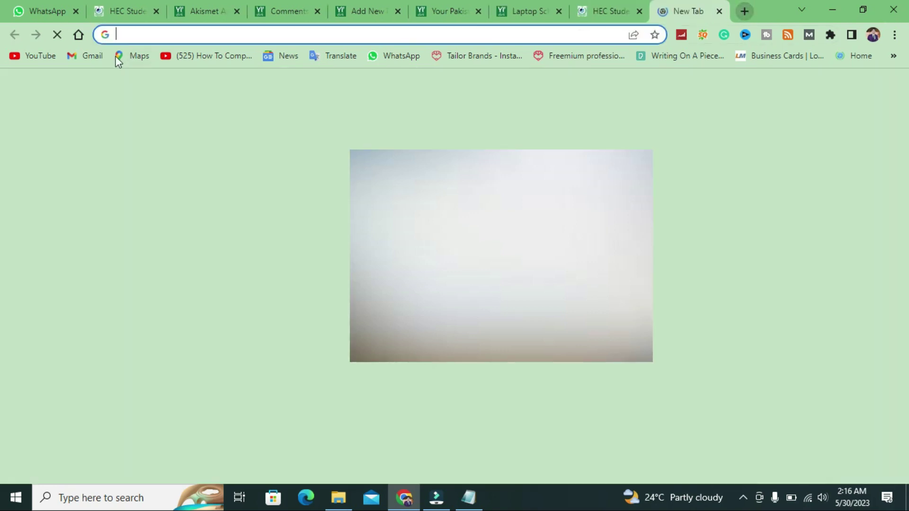
click(90, 54)
click(587, 3)
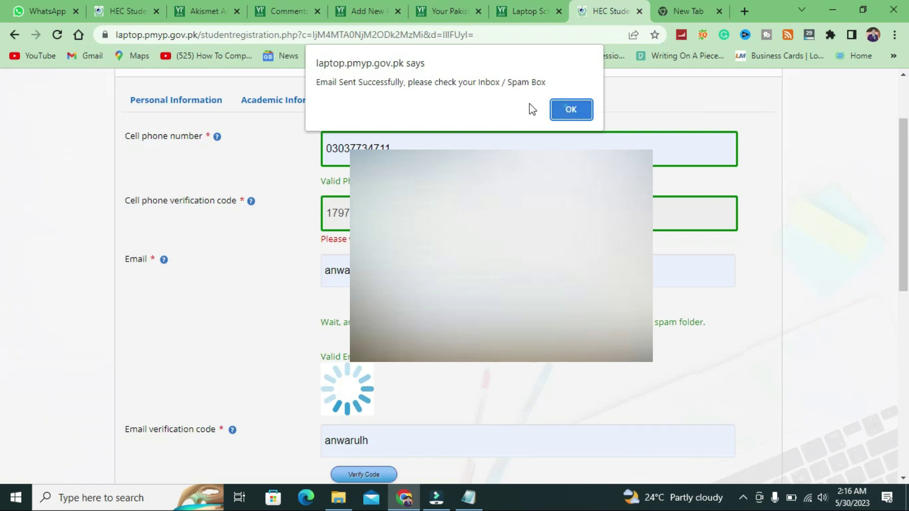
click(344, 83)
key(Return)
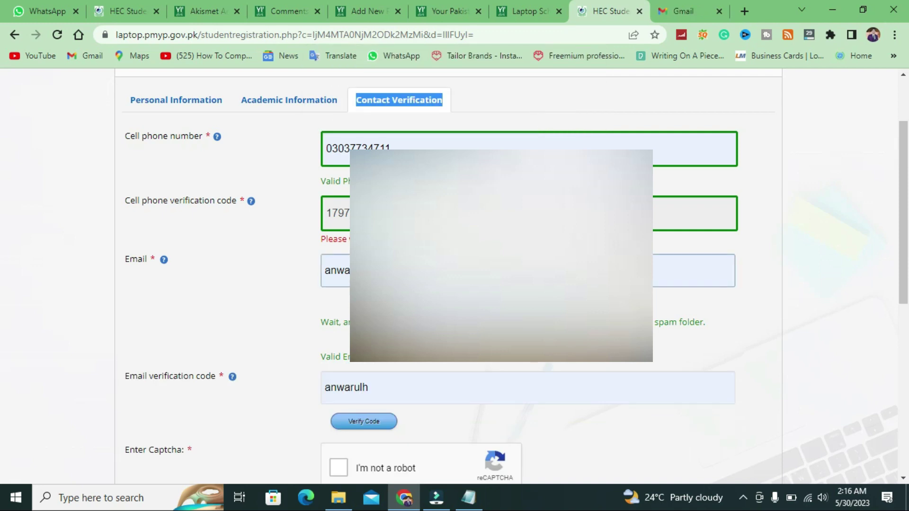
scroll(332, 285, down, 2)
click(368, 321)
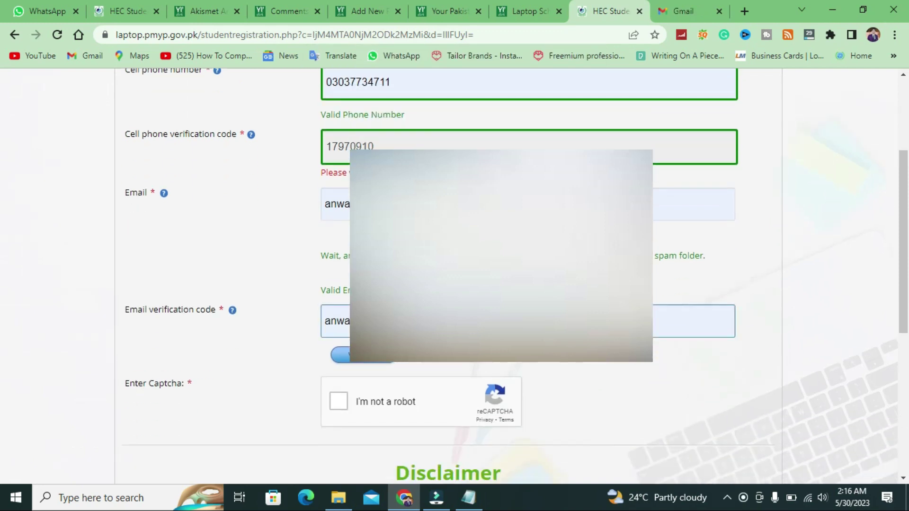
drag(368, 321, 328, 320)
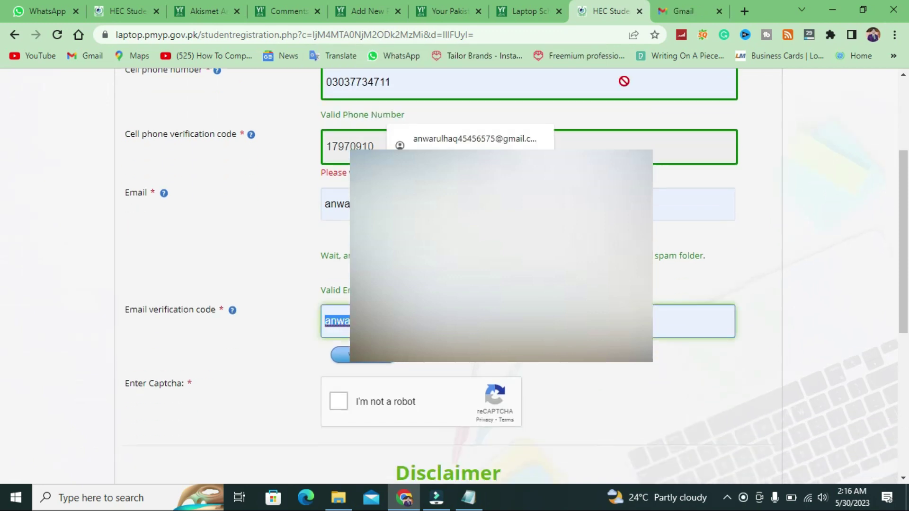
Copy the code from the 'Email Verification Code' message and return to the form
click(709, 9)
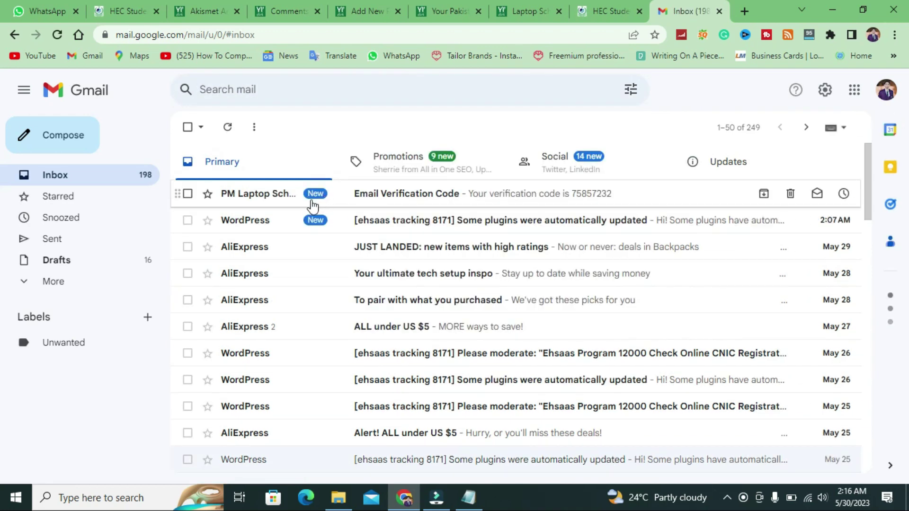
click(342, 194)
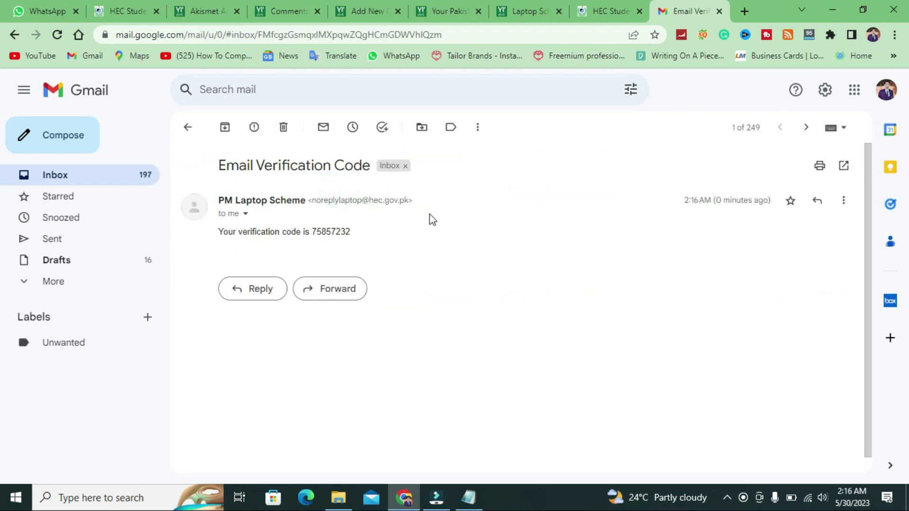
drag(369, 234, 312, 235)
key(ctrl+c)
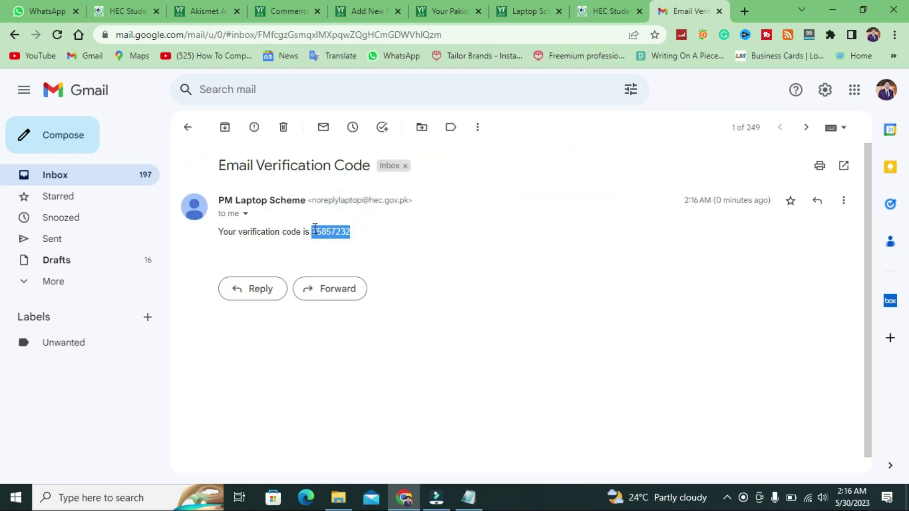
click(609, 11)
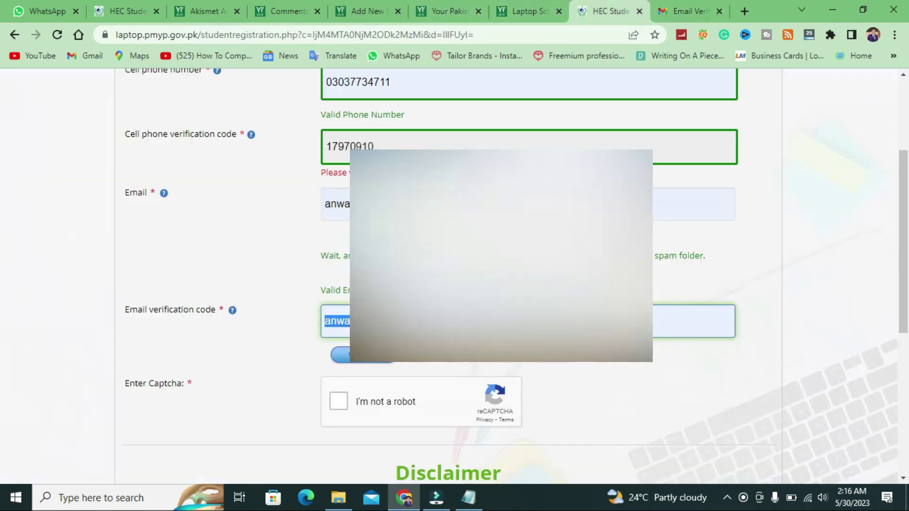
Paste and verify the e-mail code, then tick the I'm not a robot captcha
key(ctrl+v)
click(343, 355)
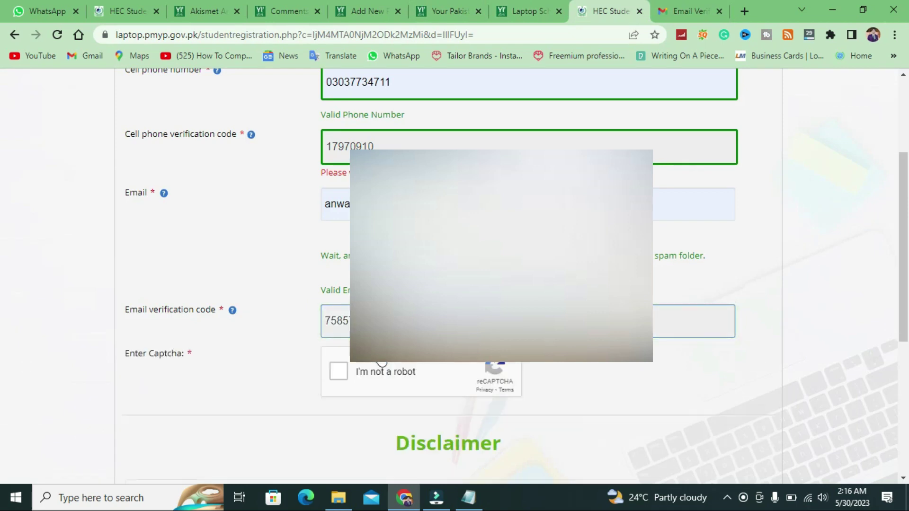
click(338, 375)
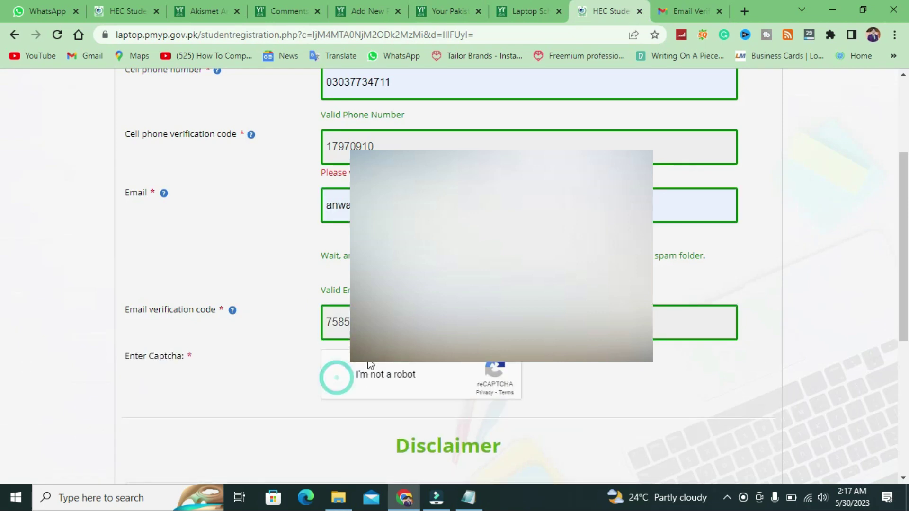
Read through the Disclaimer and submit the registration
scroll(339, 383, up, 1)
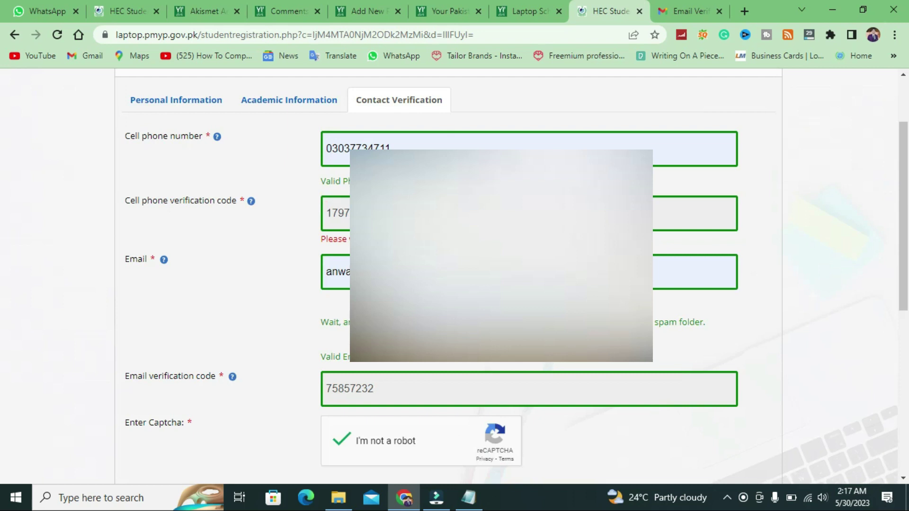
scroll(339, 383, down, 1)
scroll(454, 284, down, 1)
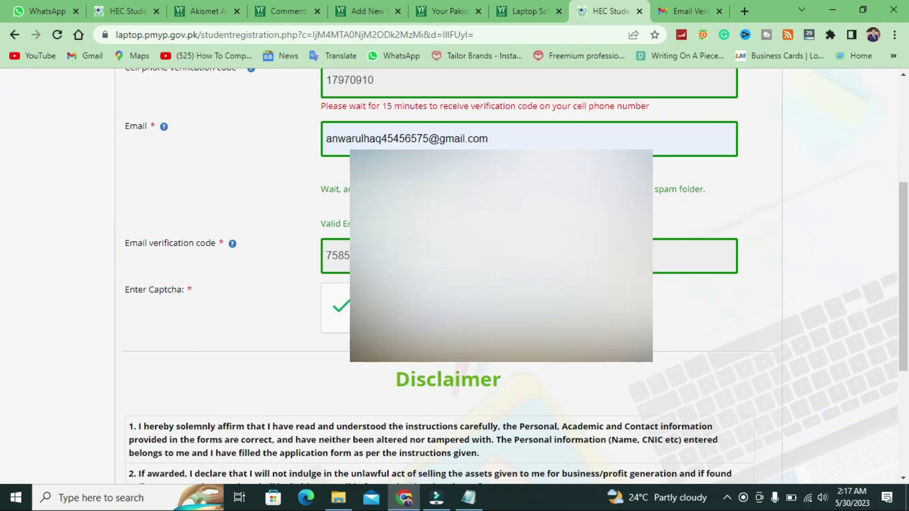
scroll(454, 284, down, 1)
scroll(455, 284, down, 2)
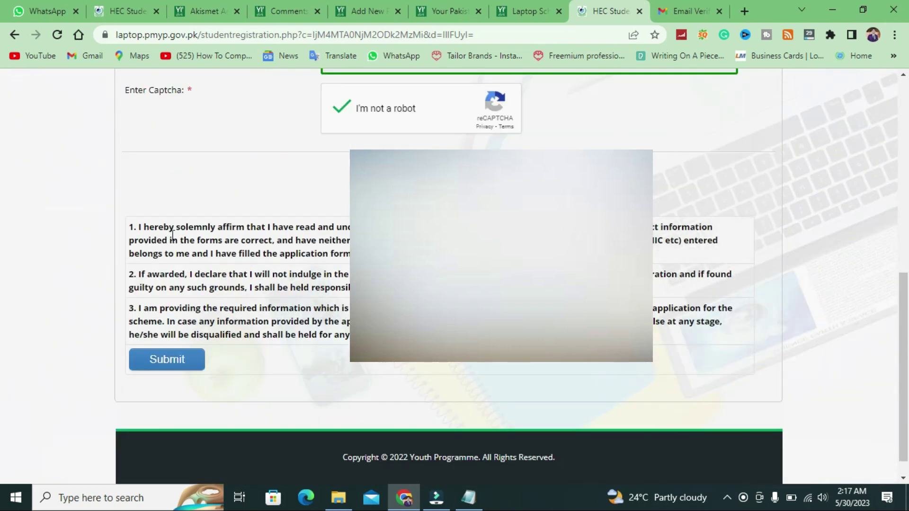
drag(142, 222, 502, 322)
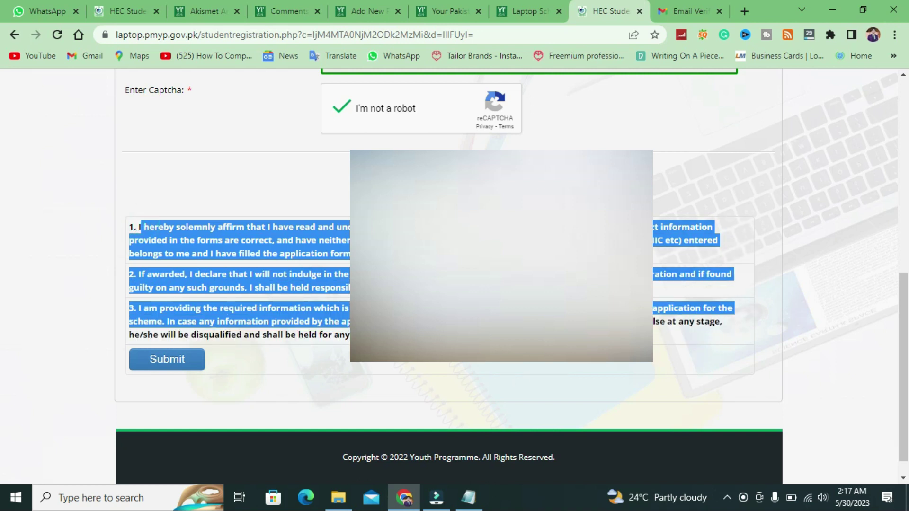
click(381, 251)
drag(458, 326, 209, 227)
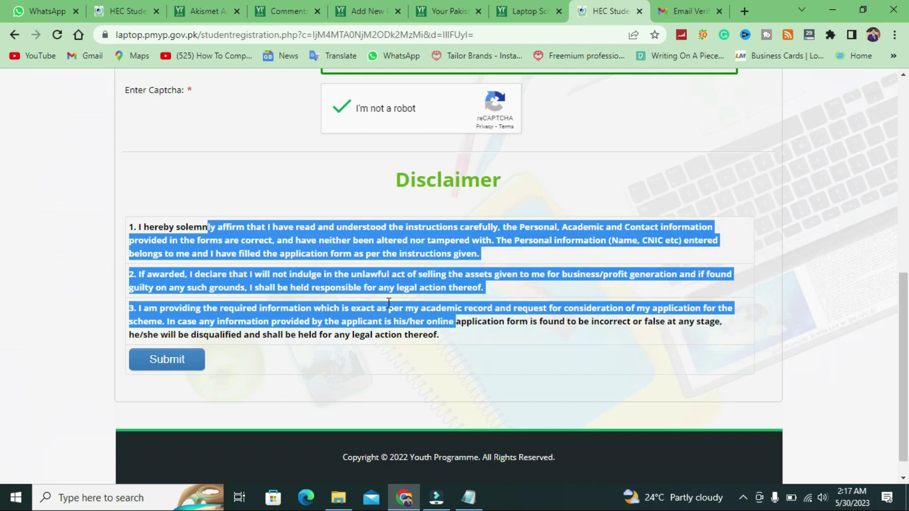
scroll(305, 279, up, 1)
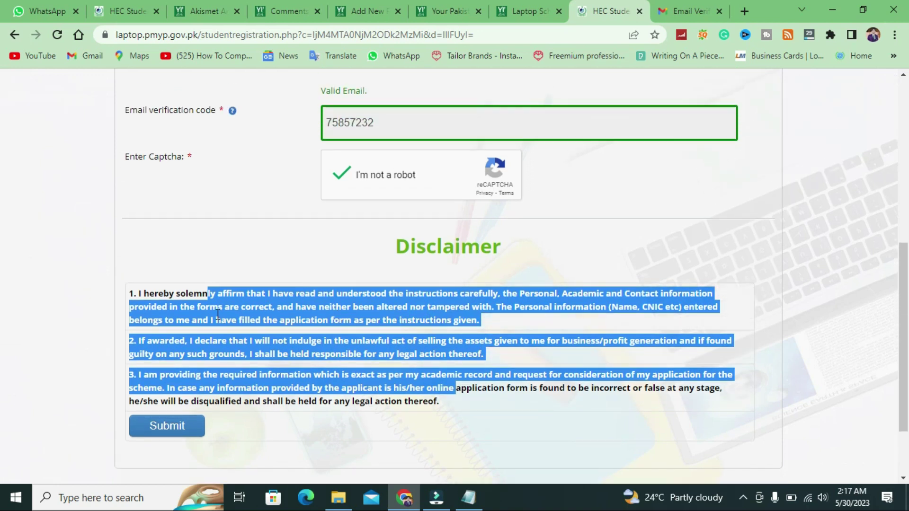
drag(215, 294, 193, 294)
scroll(327, 315, down, 1)
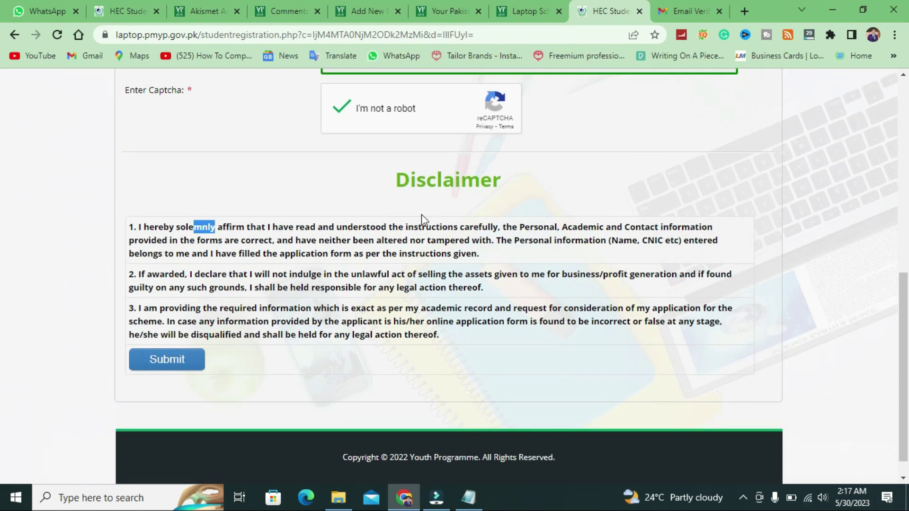
scroll(417, 237, up, 6)
scroll(406, 241, down, 7)
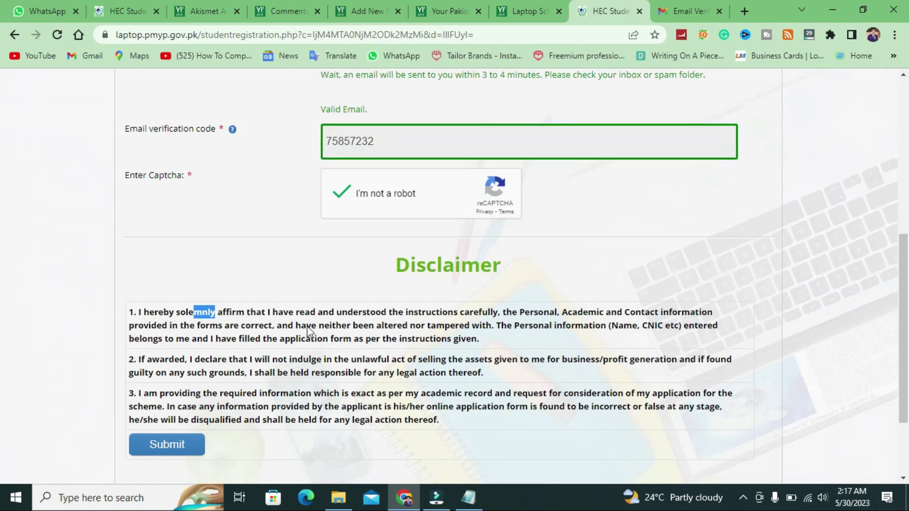
drag(136, 254, 399, 362)
click(445, 362)
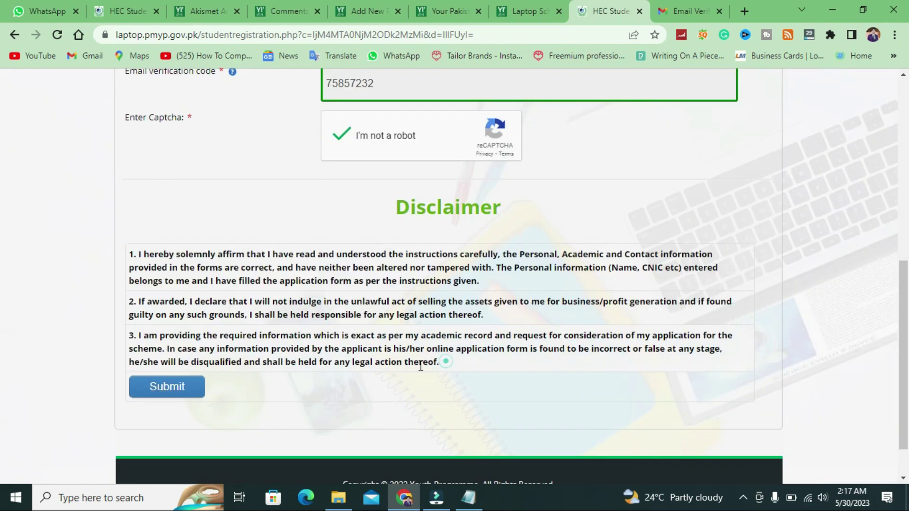
click(187, 387)
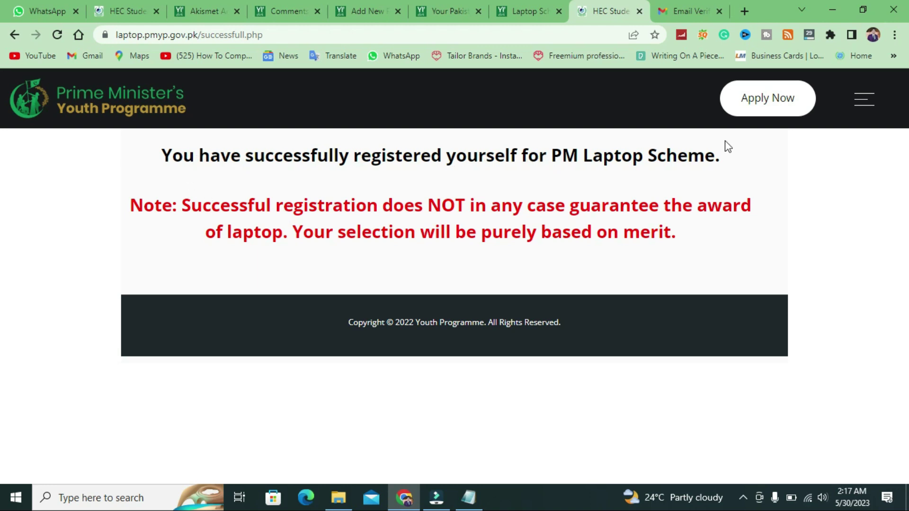
Highlight the registration confirmation paragraphs on the success page, then clear the selection
click(719, 156)
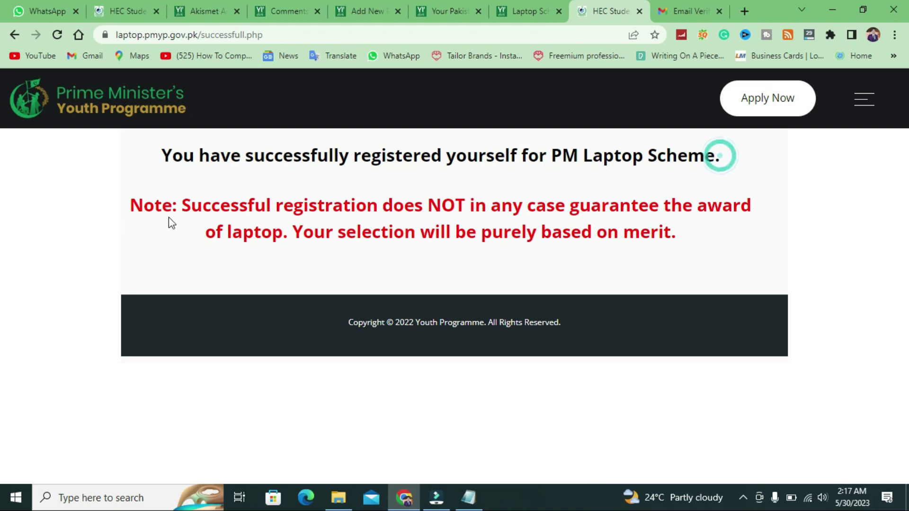
drag(178, 205, 201, 205)
drag(294, 206, 325, 207)
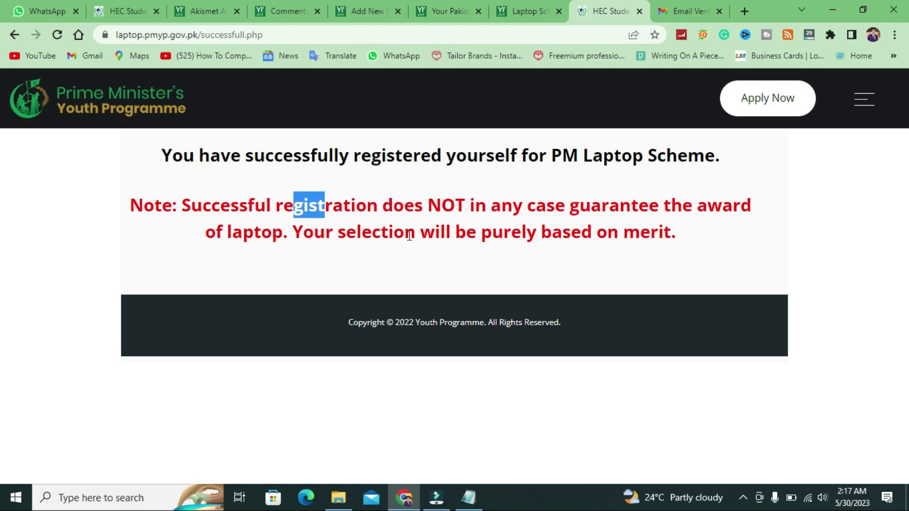
drag(469, 235, 152, 172)
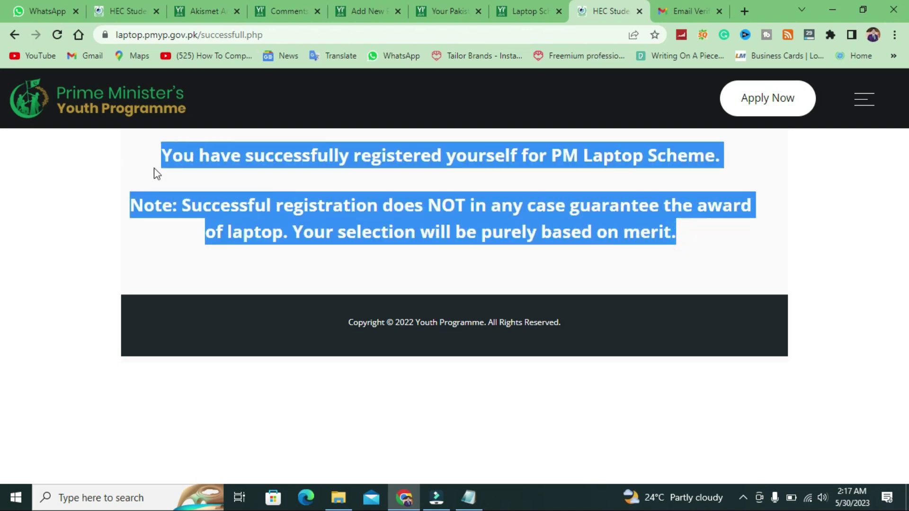
click(267, 183)
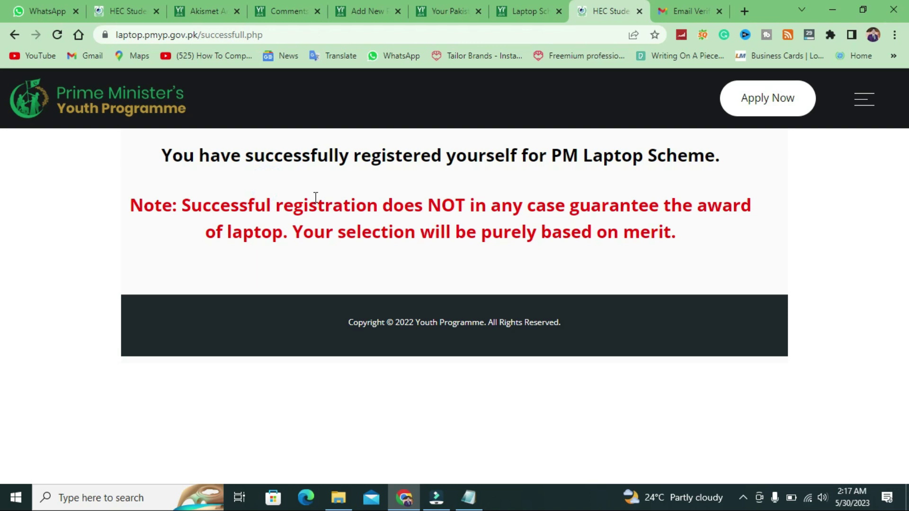
Take a full-screen snip of the success message and open the site navigation menu
key(super+shift+s)
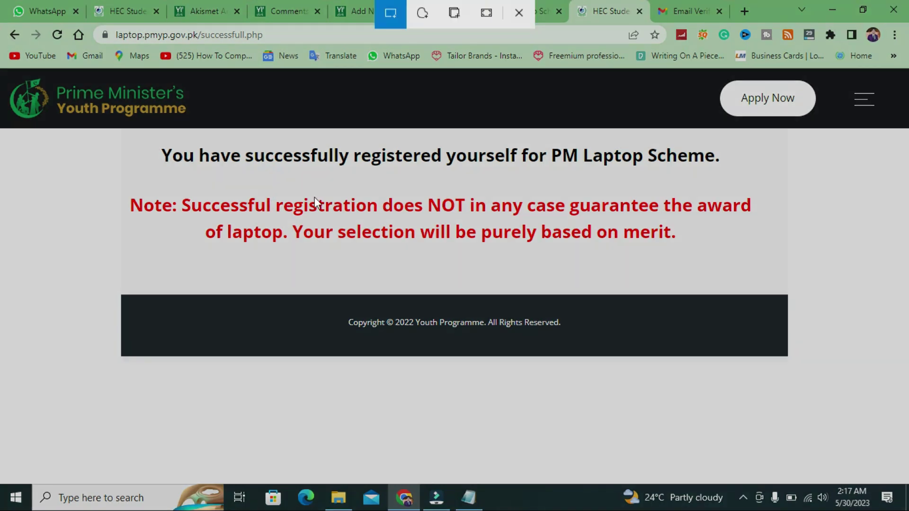
click(495, 19)
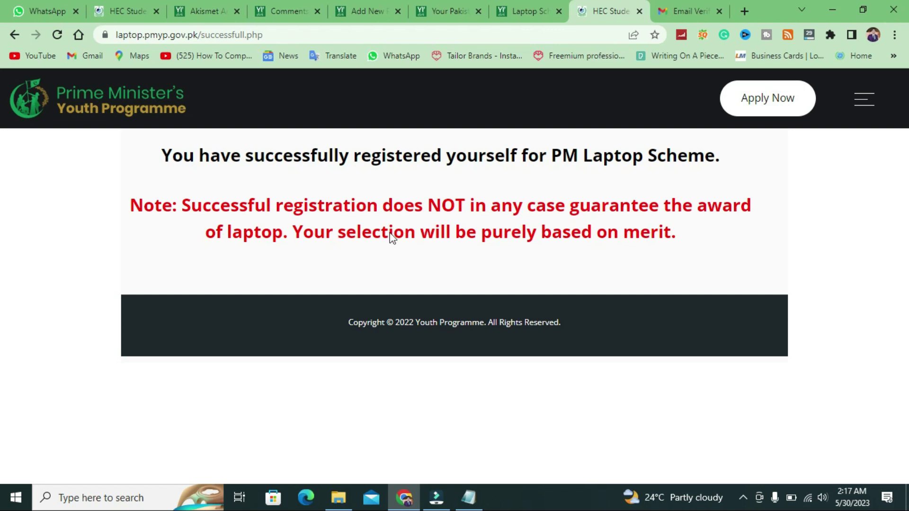
click(864, 105)
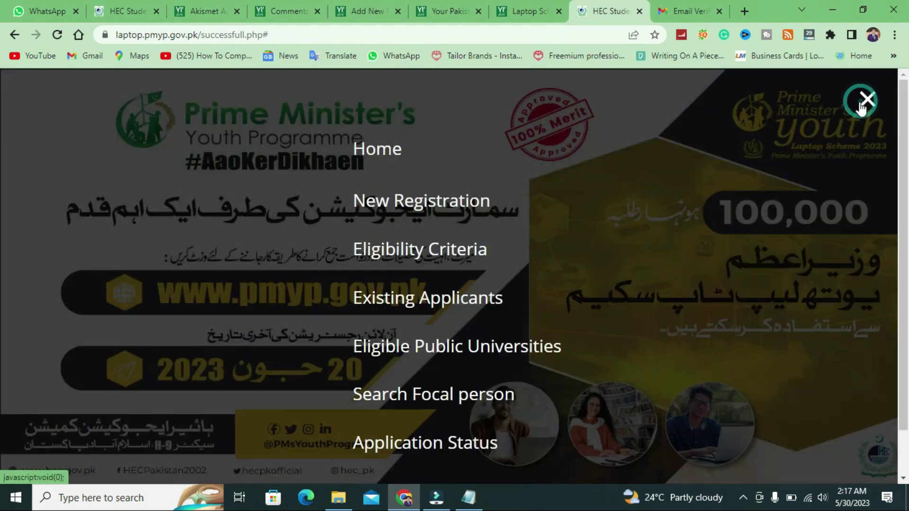